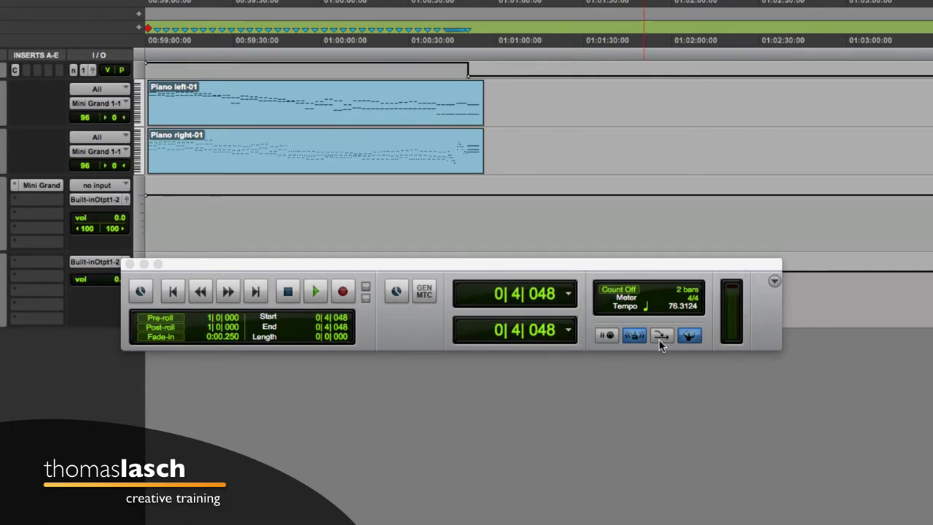
Open the Click/Countoff Options for viewing and cancel them without changes.
double_click(635, 336)
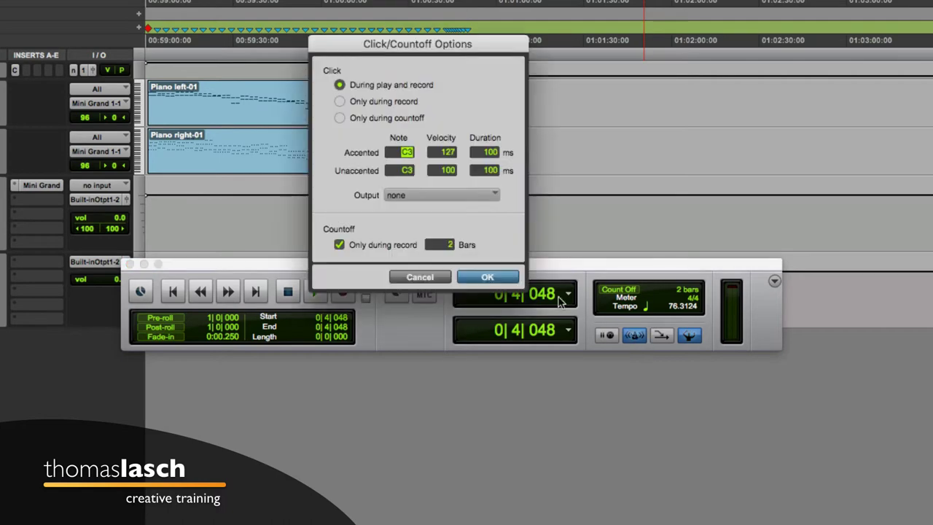
click(434, 276)
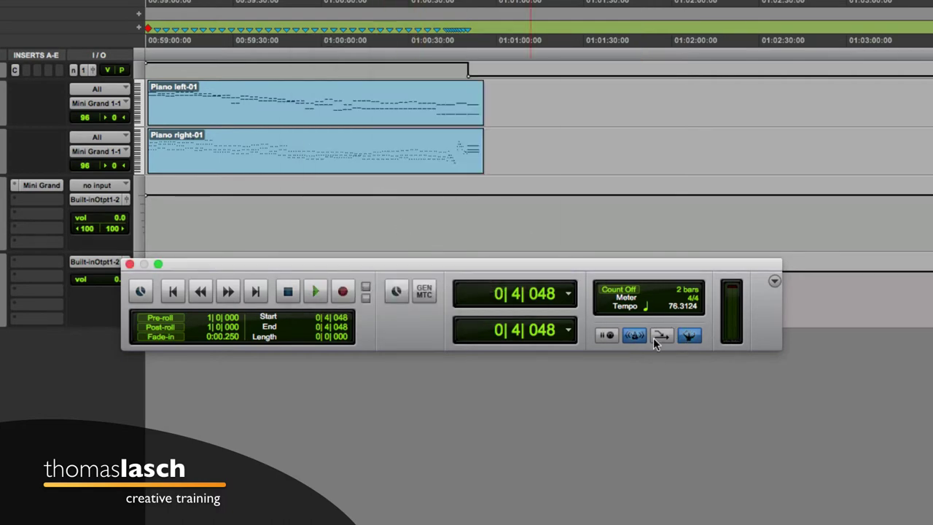
Switch the Transport window's Expanded Transport view off and on to compare both layouts, leaving it expanded.
click(774, 281)
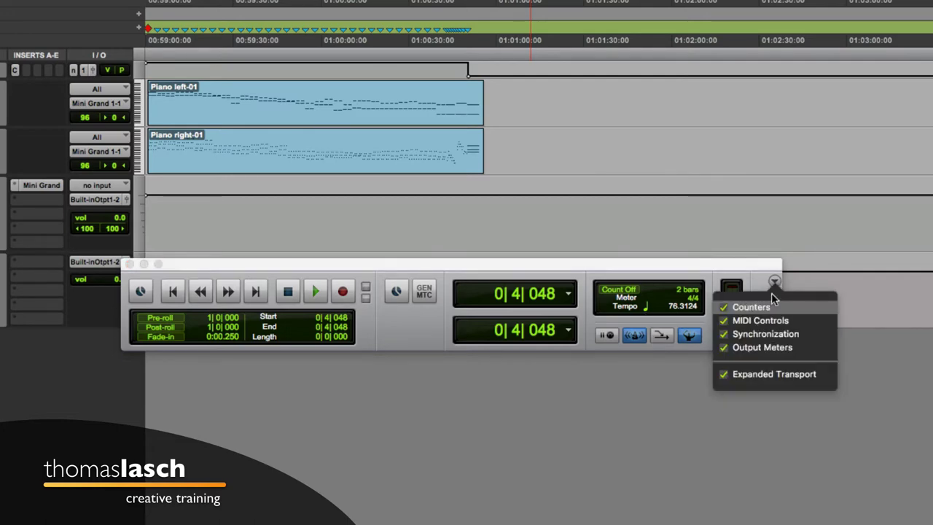
click(759, 375)
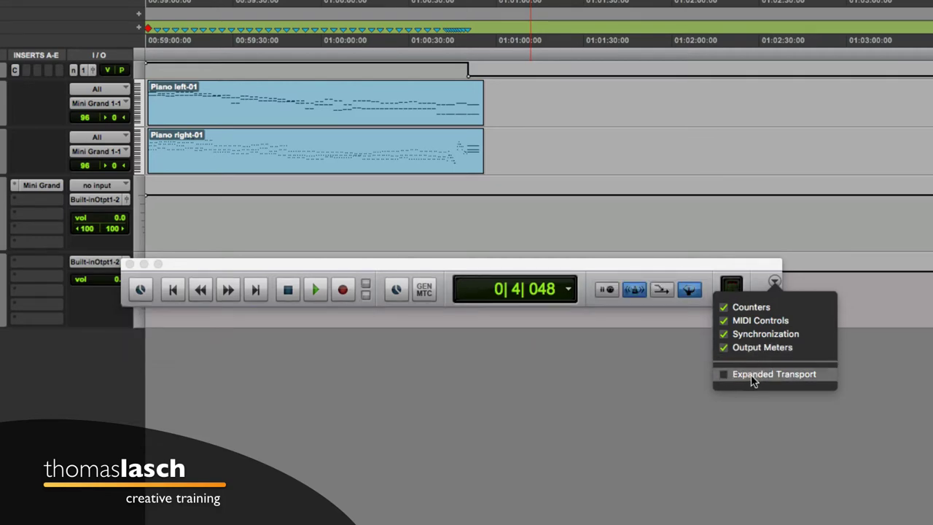
click(754, 379)
click(753, 378)
click(753, 378)
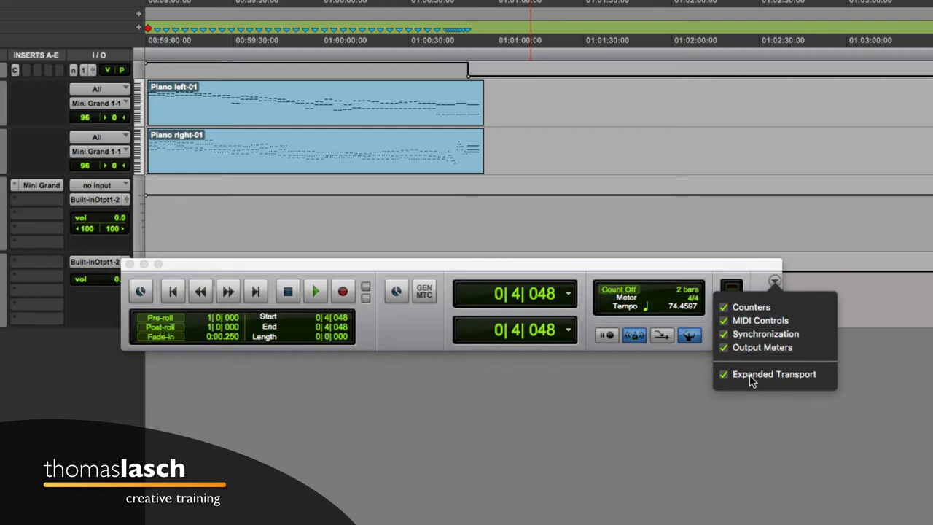
Hide the Output Meters in the Transport window and show them again.
click(751, 348)
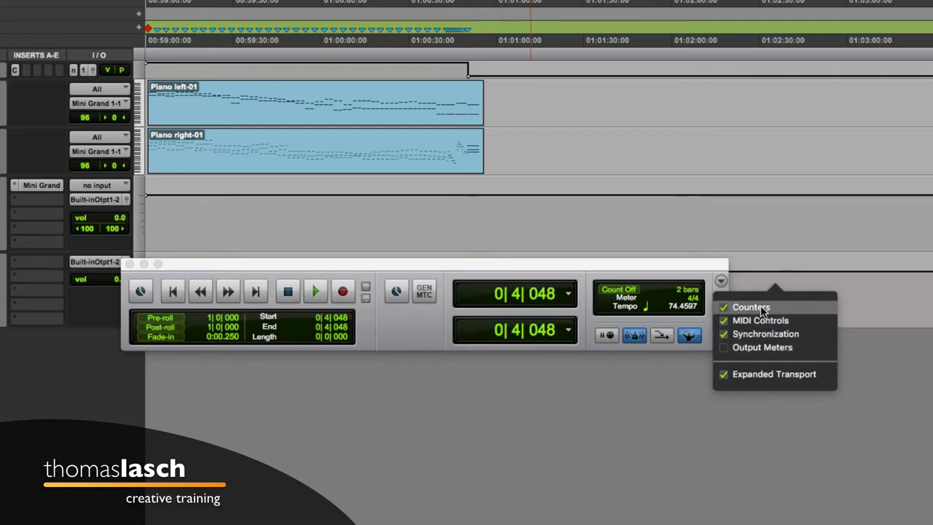
click(705, 267)
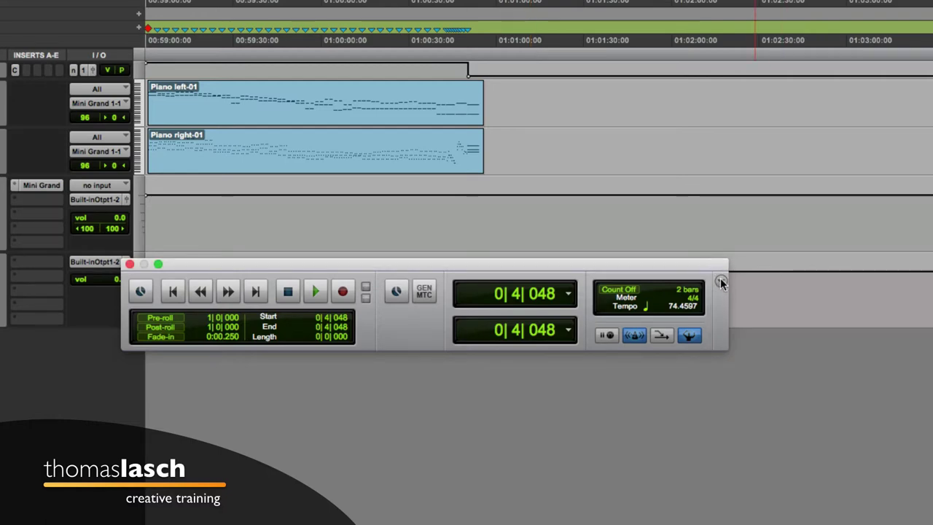
click(720, 281)
click(707, 344)
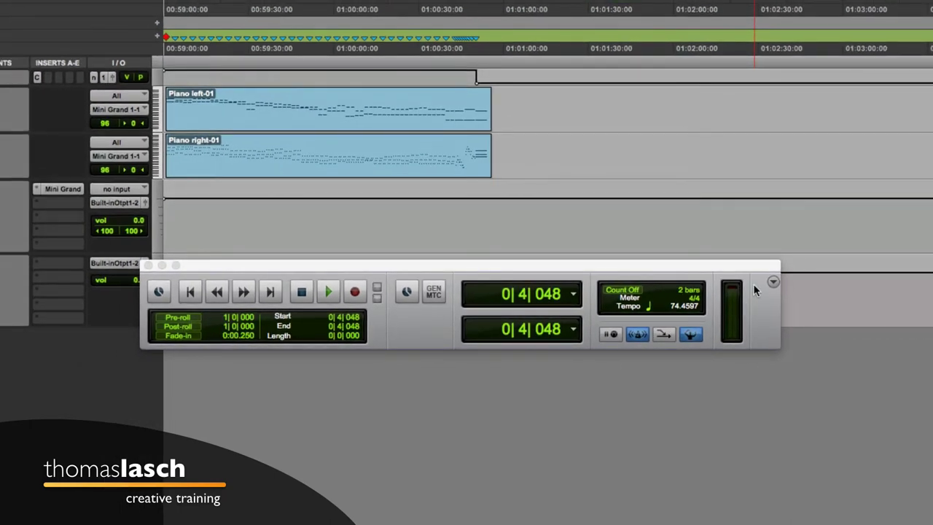
Hide the Counters and MIDI Controls sections of the Transport window, and show both sections again.
click(773, 280)
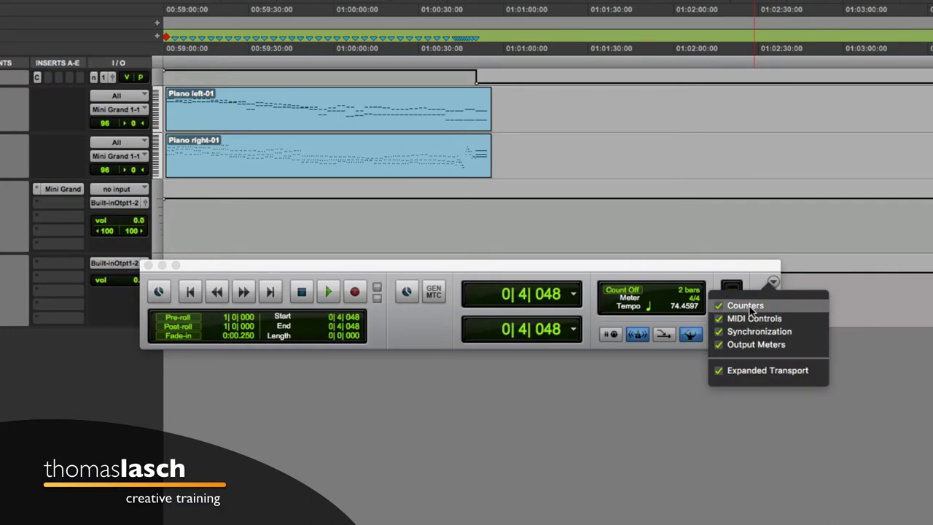
click(748, 307)
click(748, 319)
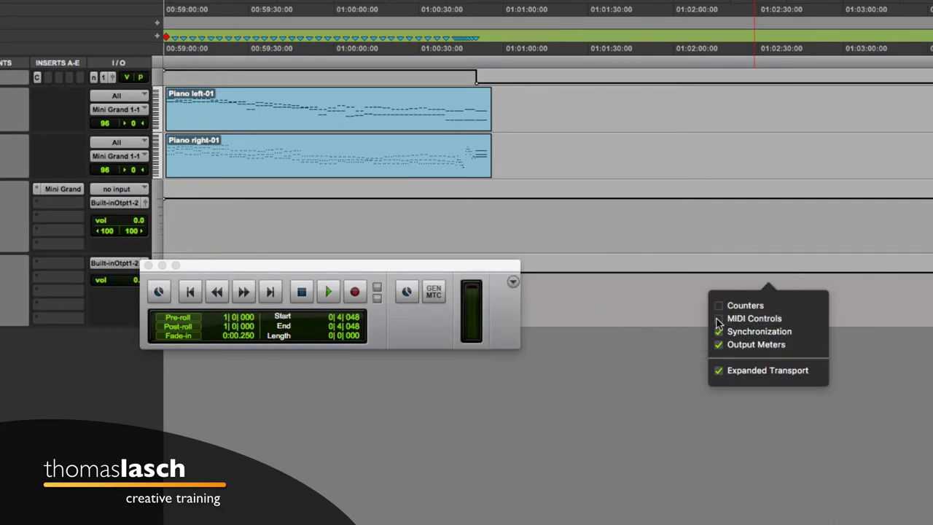
click(513, 282)
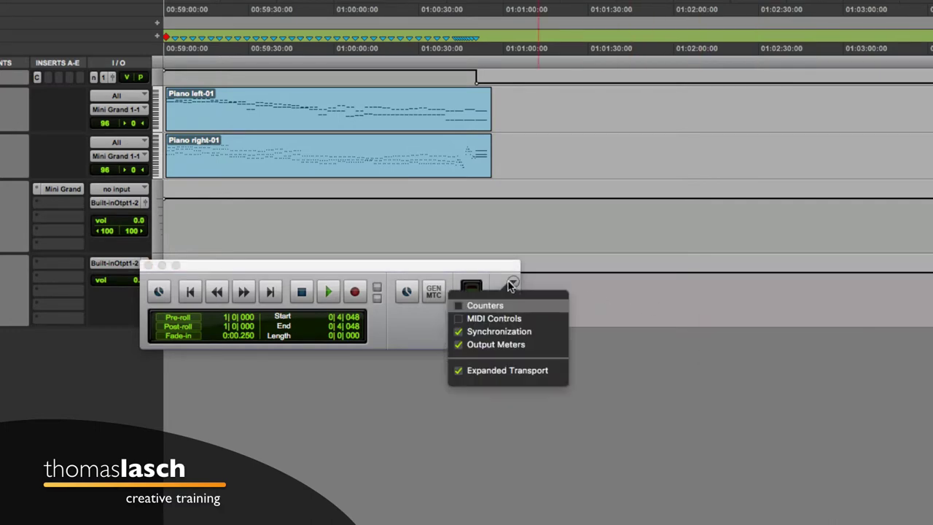
click(504, 308)
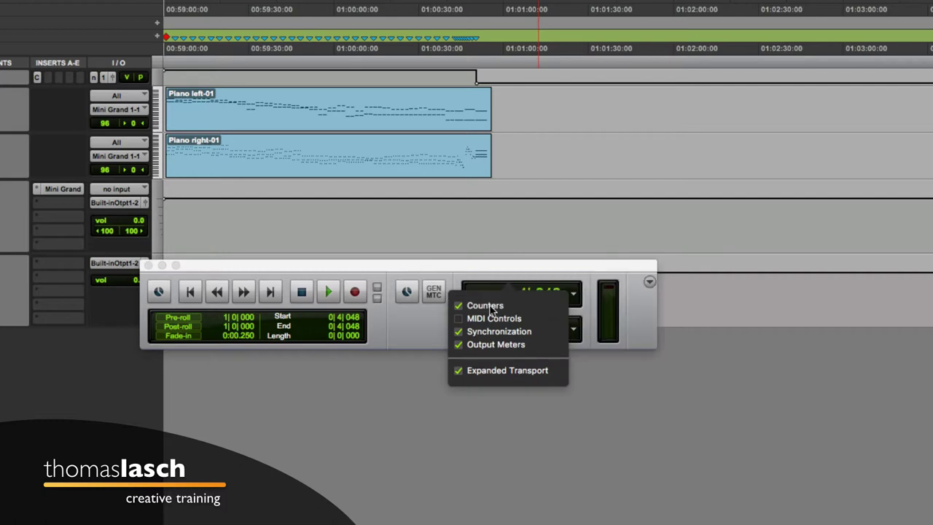
click(488, 319)
click(718, 266)
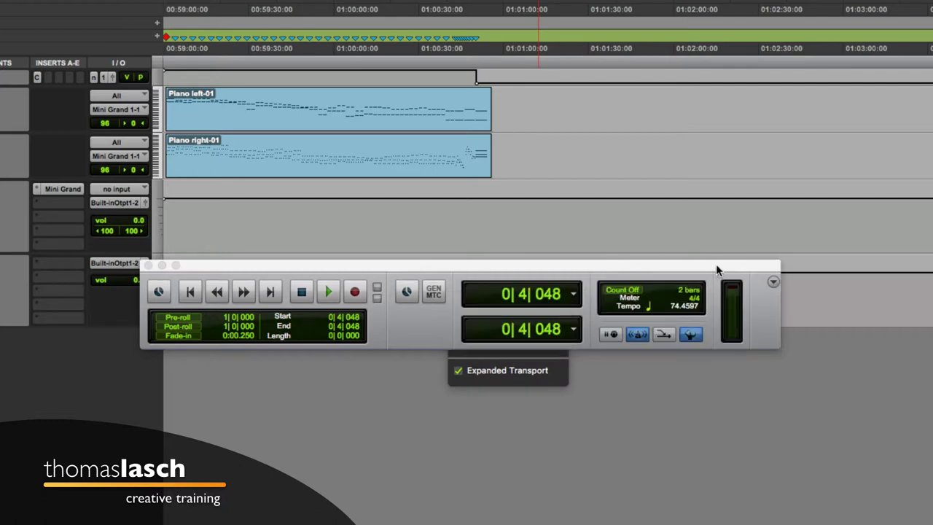
Move the floating Transport window down into the empty area below the Master 1 track.
drag(645, 264, 667, 260)
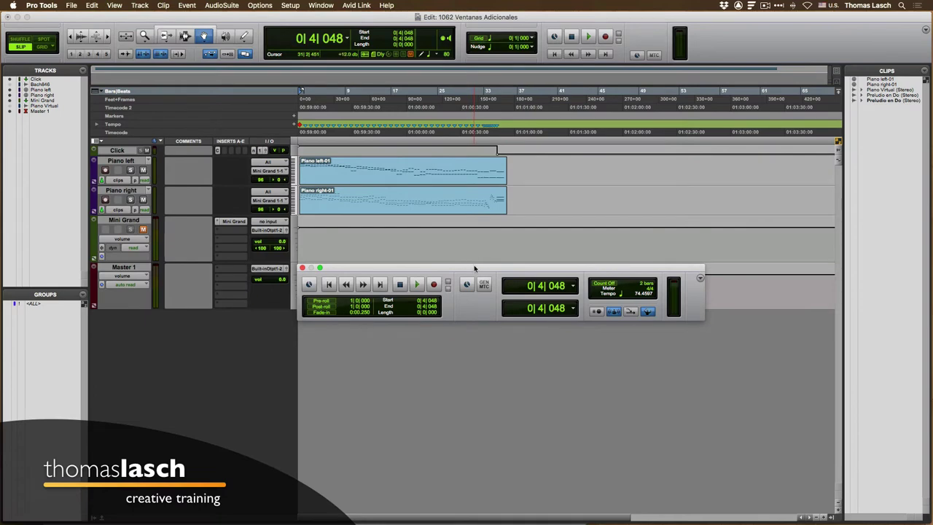
drag(473, 268, 472, 336)
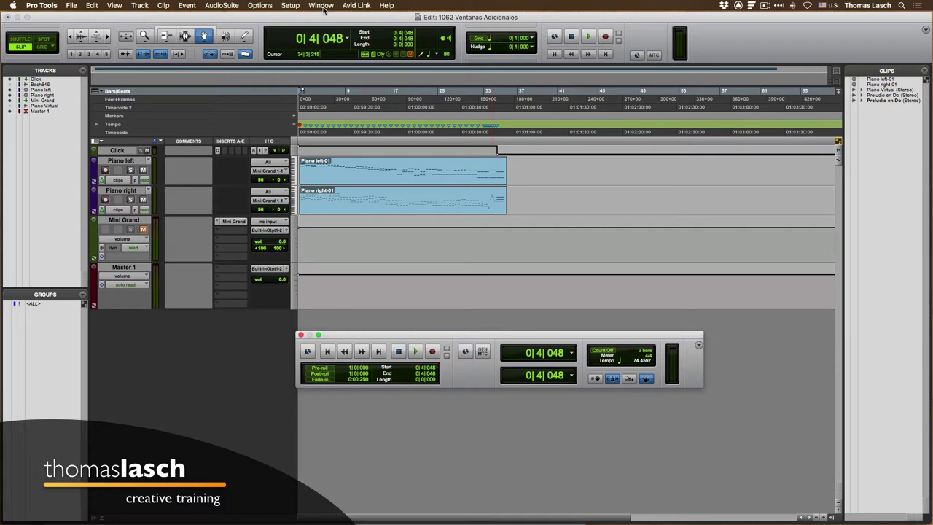
Look up the Transport window's shortcut and use it to hide and show that window repeatedly, leaving it shown.
click(321, 6)
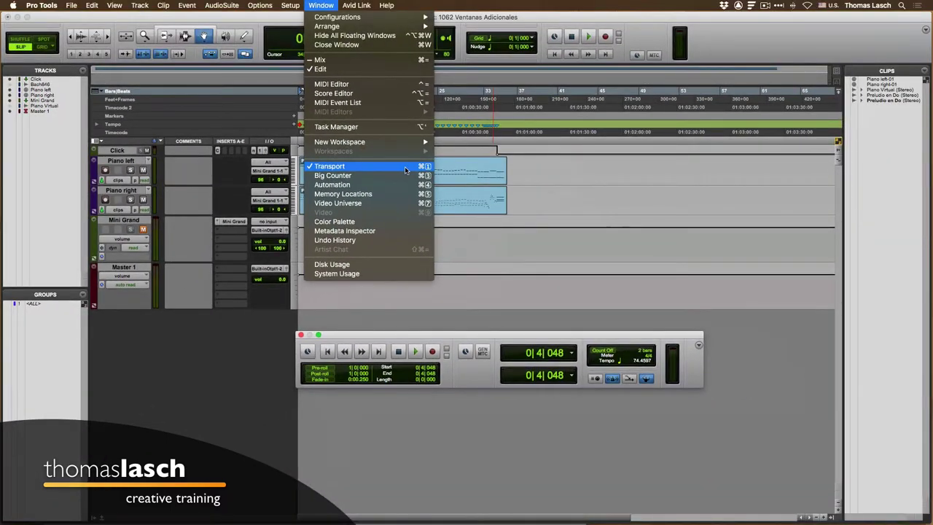
click(519, 167)
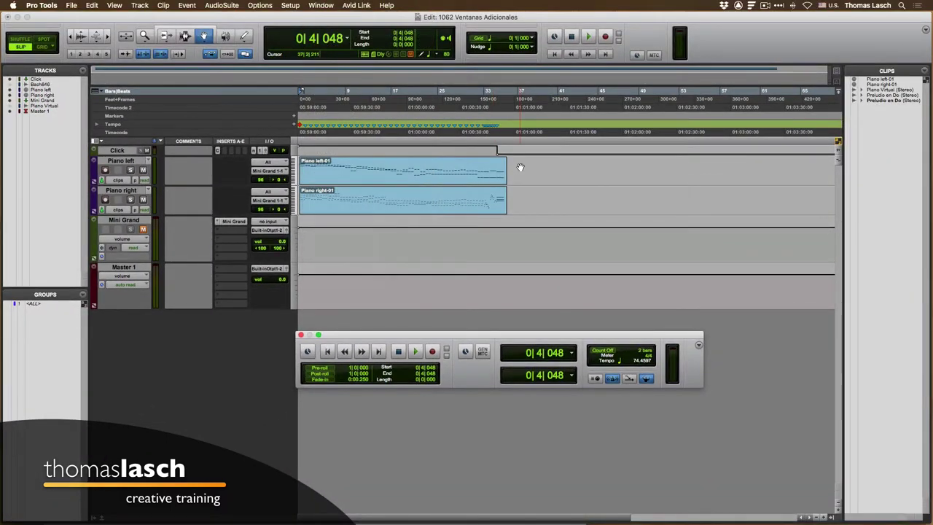
key(super+KP_1)
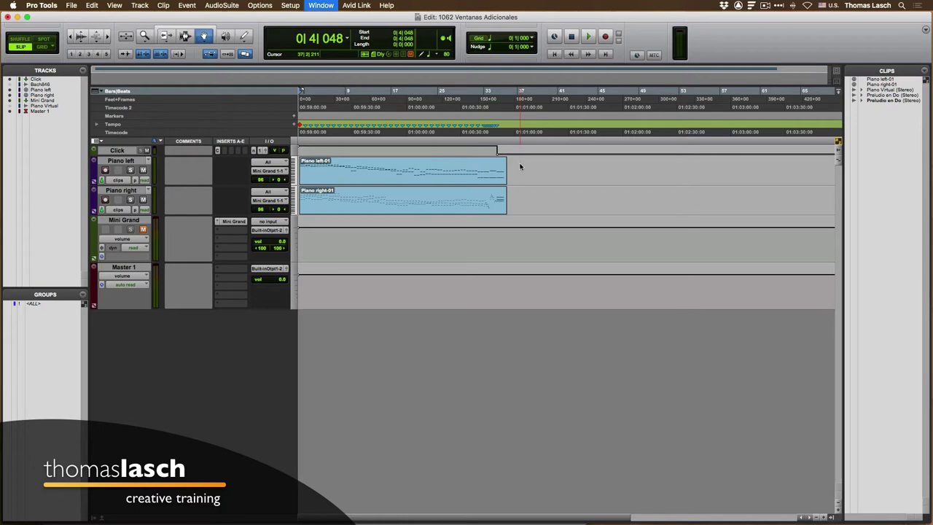
key(super+KP_1)
key(super+KP_1)
key(super+KP_1)
key(super+KP_1)
key(super+KP_1)
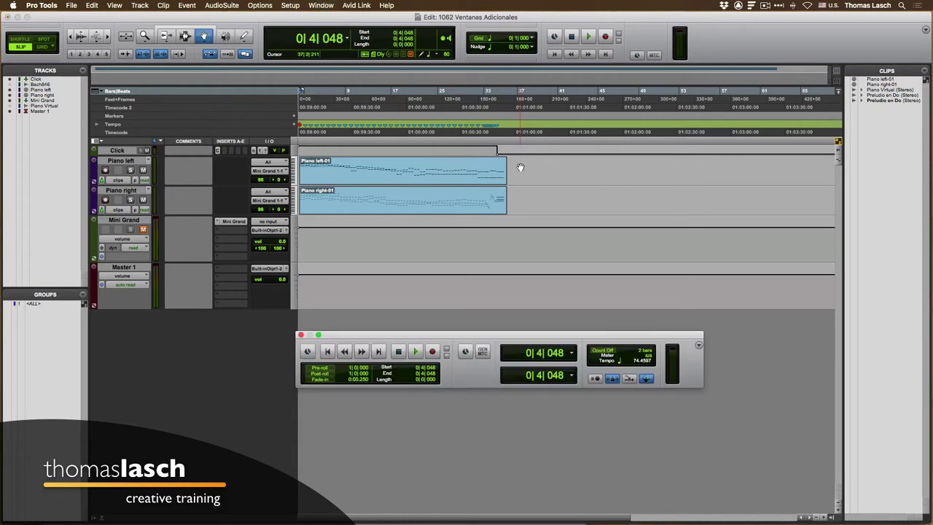
key(super+KP_1)
key(super+KP_1)
Open the Session Setup, Big Counter, Automation and Memory Locations windows, and enlarge and reposition Memory Locations.
key(super+KP_2)
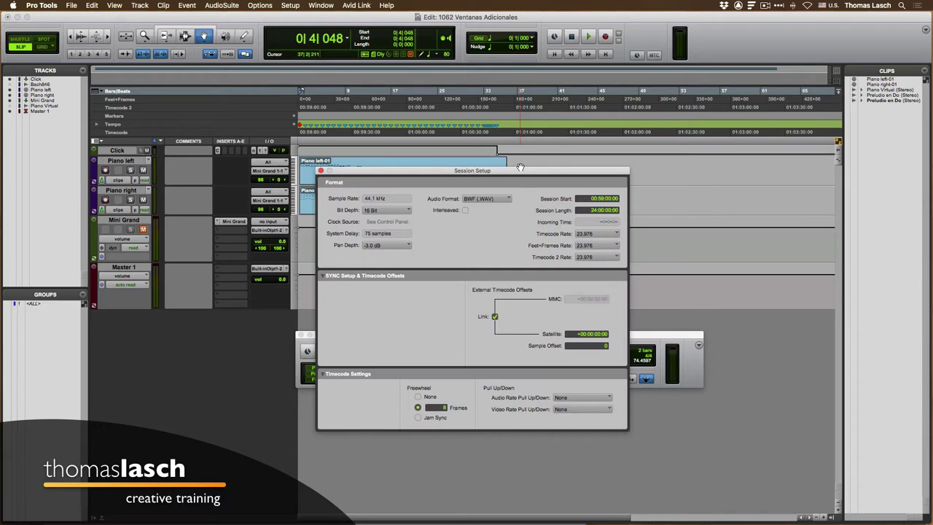
key(super+KP_3)
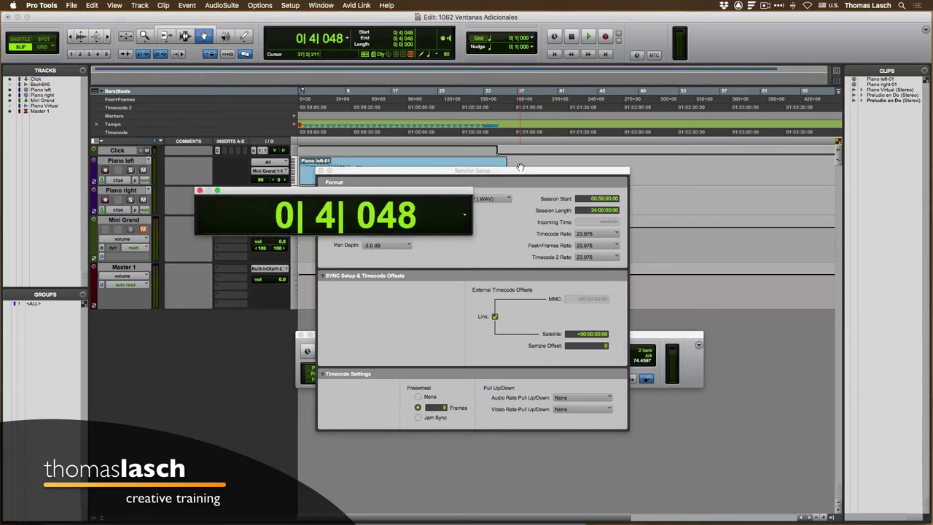
key(super+KP_4)
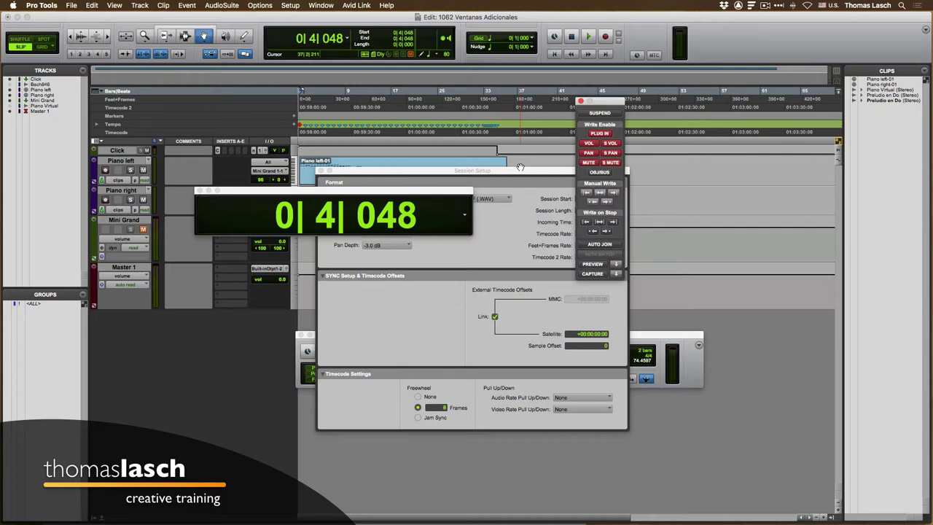
key(super+KP_5)
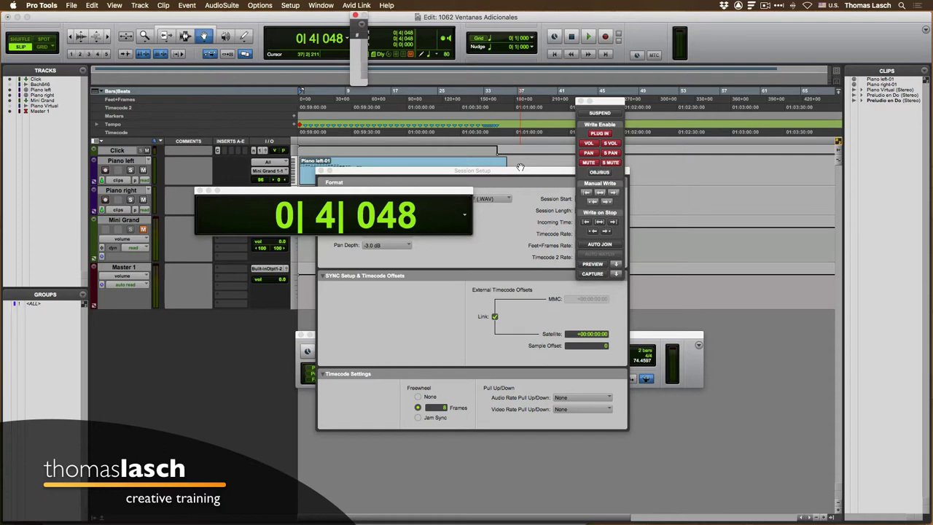
drag(376, 86, 568, 172)
drag(479, 17, 676, 153)
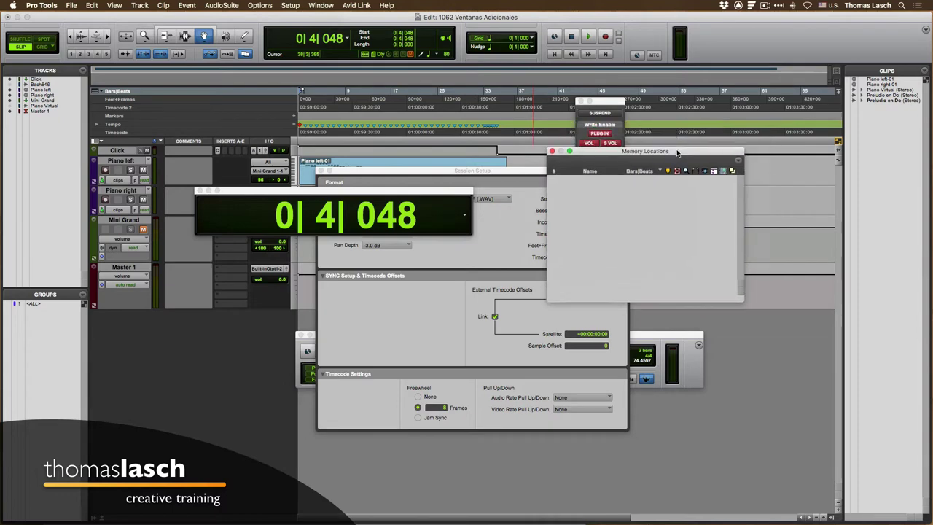
Close the Memory Locations, Automation, Big Counter, Session Setup and Transport windows.
key(super+KP_5)
key(super+KP_4)
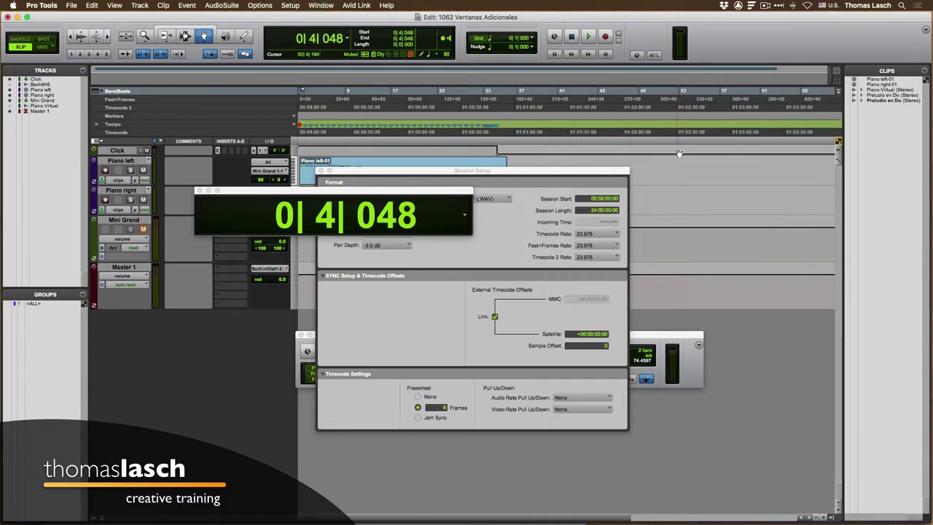
key(super+KP_3)
key(super+KP_2)
key(super+KP_1)
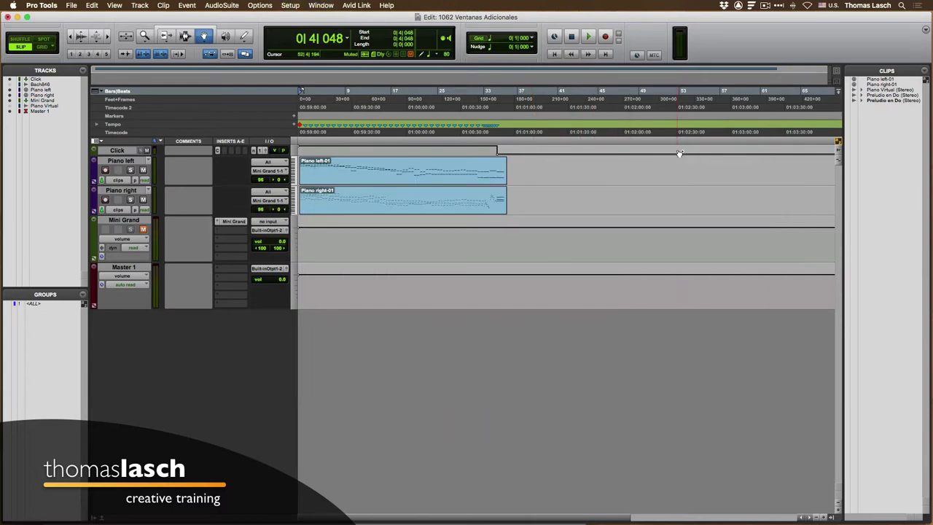
key(super+KP_1)
key(super+KP_1)
Start playback of the session and increase the Click track's height to reveal its controls.
key(space)
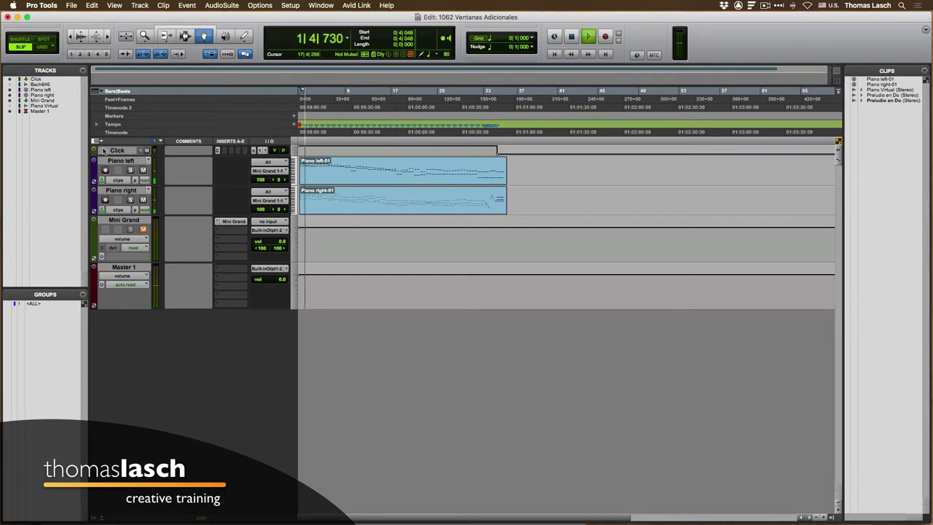
drag(125, 155, 125, 191)
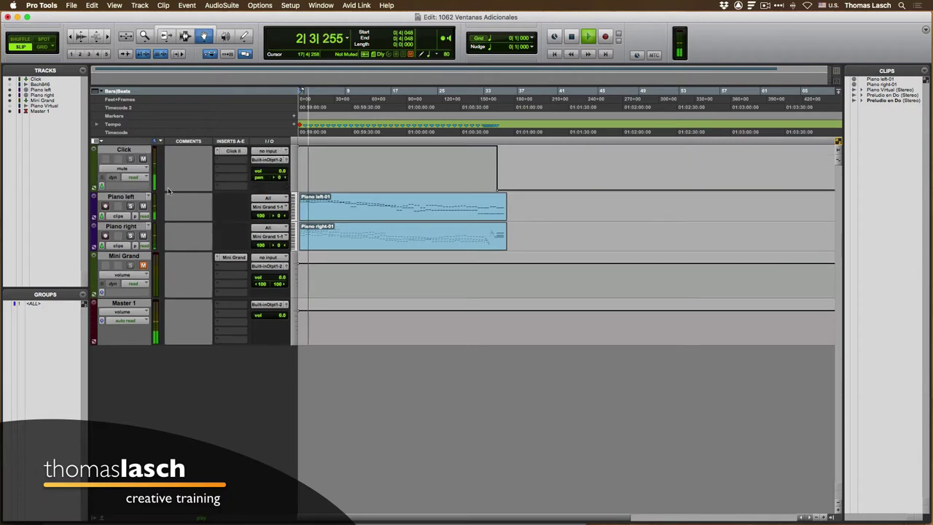
Examine the tempo events along the timeline up to the end of the piano clips, and stop playback.
key(super+bracketright)
key(super+bracketright)
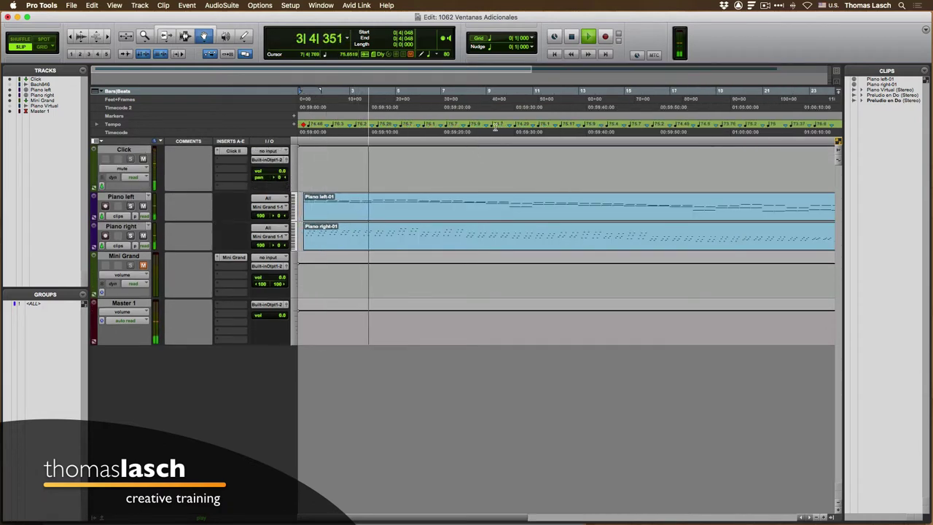
scroll(501, 125, right, 10)
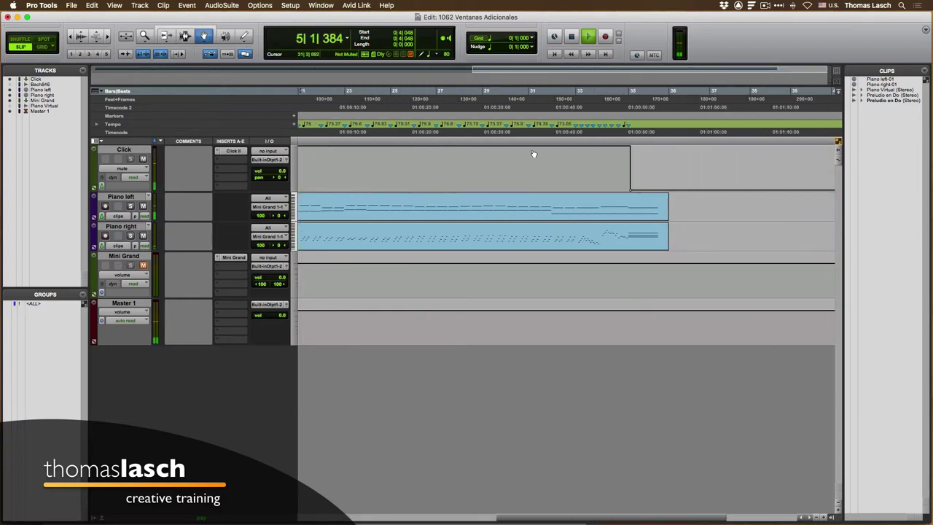
scroll(533, 154, left, 10)
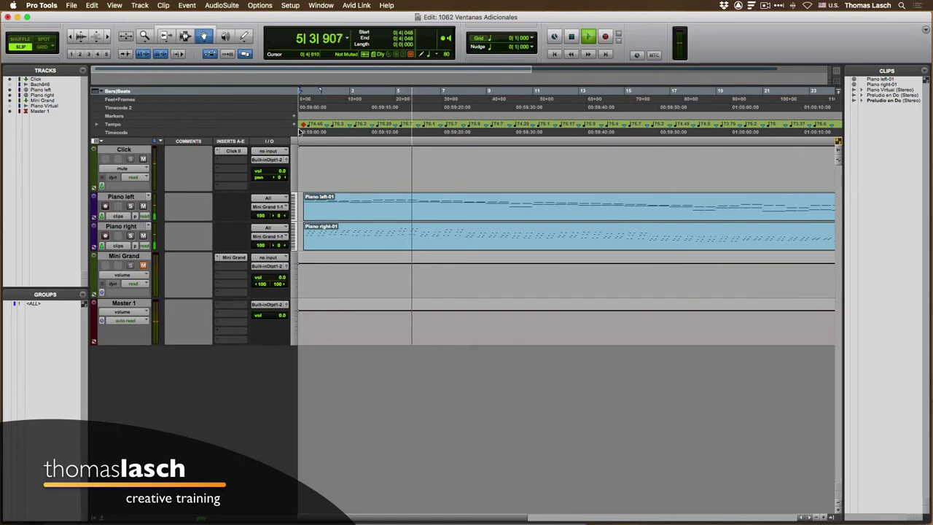
key(space)
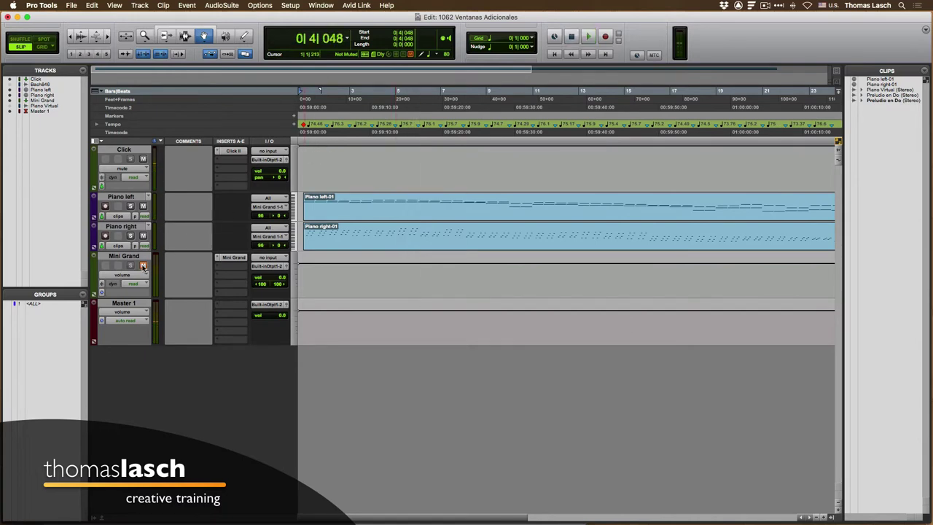
Unmute the Mini Grand track and play the session with its Mini Grand instrument window open beside the track controls.
click(233, 258)
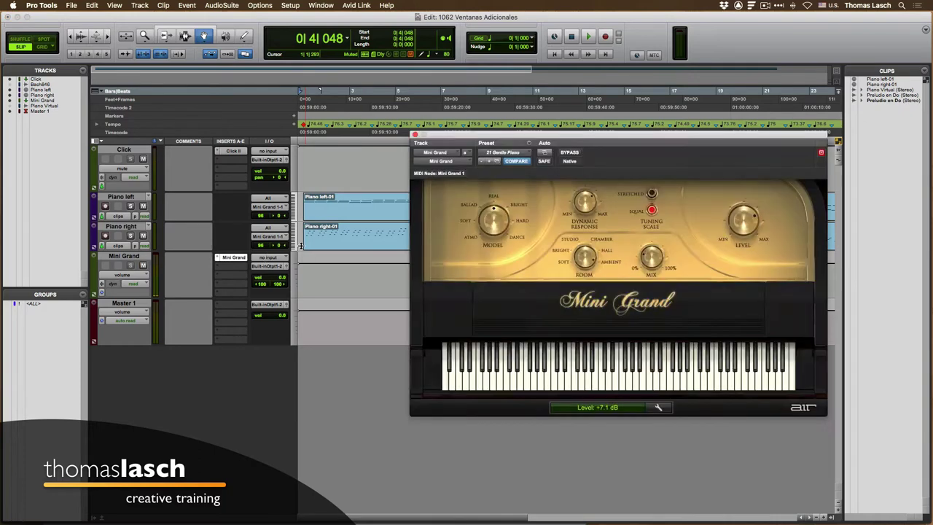
key(space)
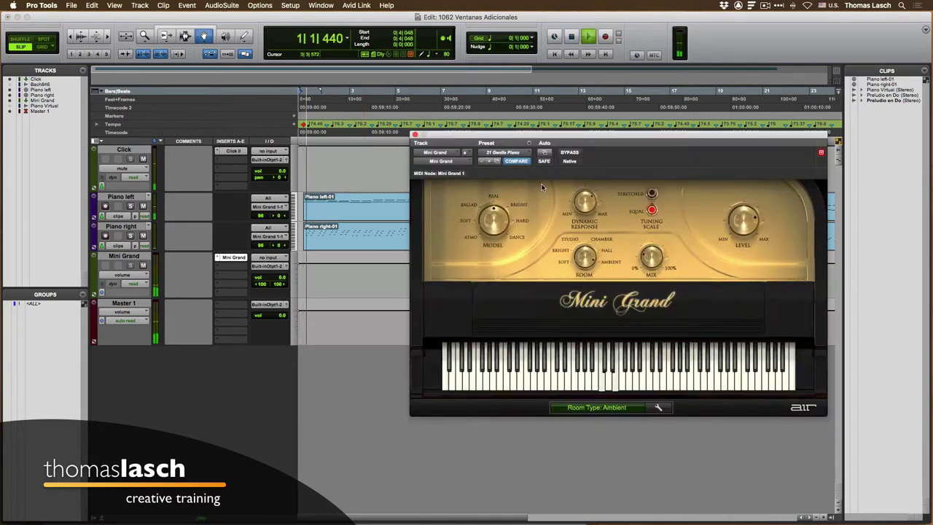
drag(533, 134, 499, 138)
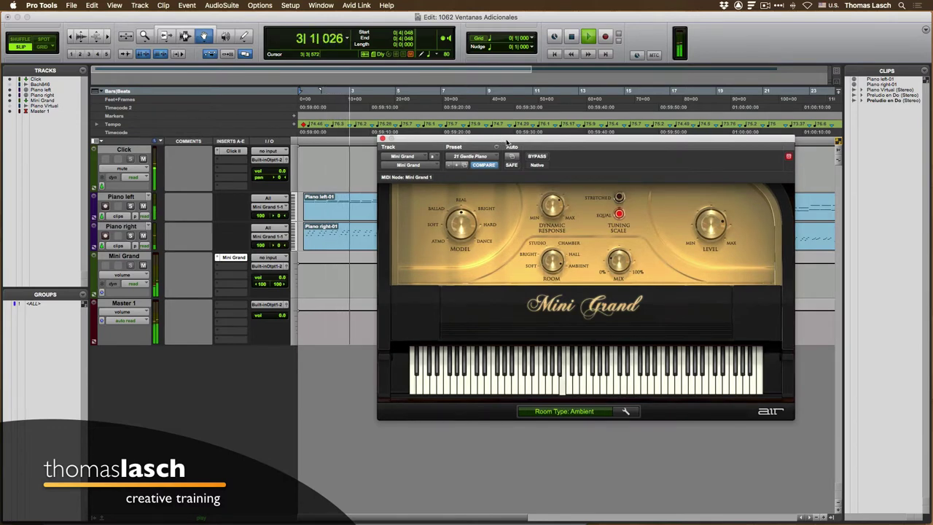
Open the separate MIDI Editor window, move the Mini Grand instrument window clear of it, and close the editor.
drag(507, 142, 502, 161)
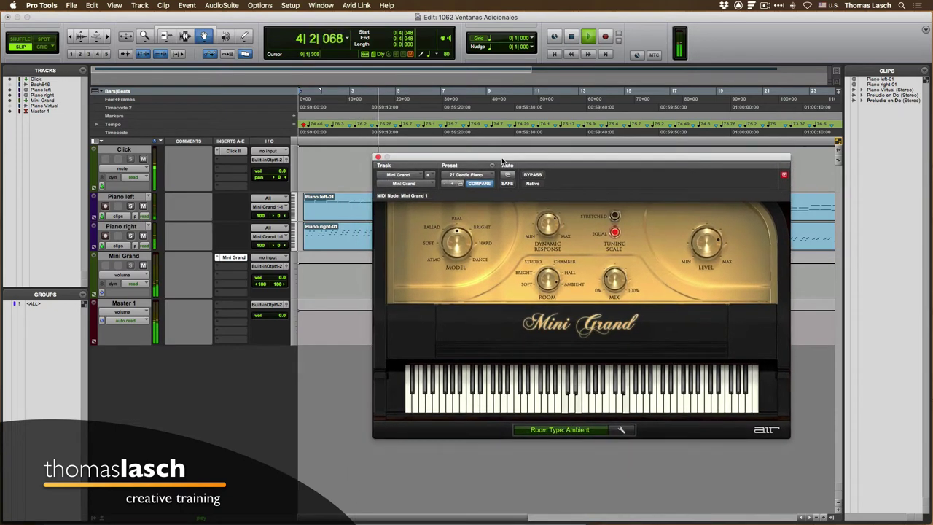
key(super+bracketleft)
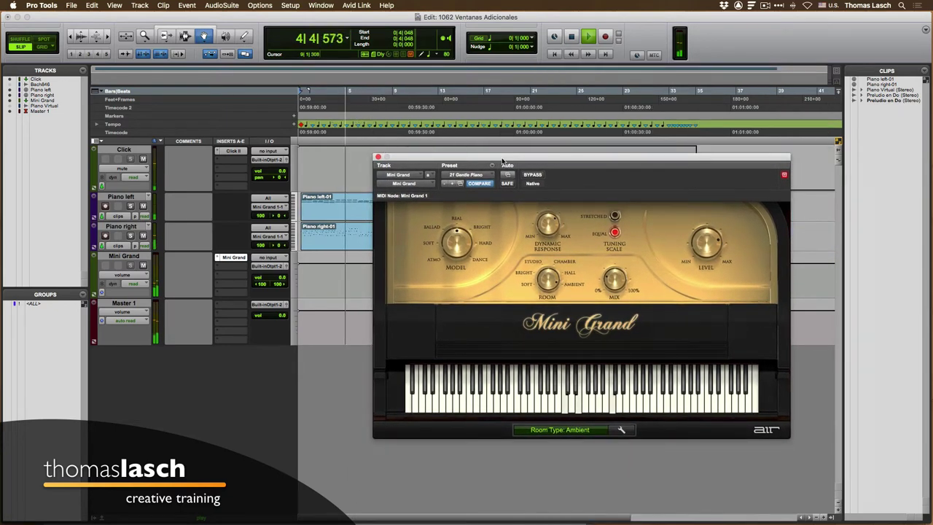
click(320, 6)
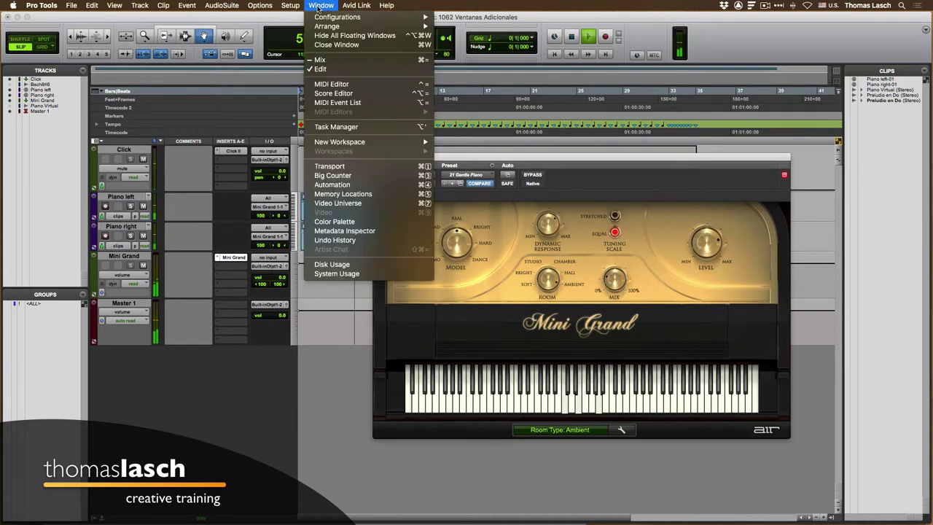
click(335, 85)
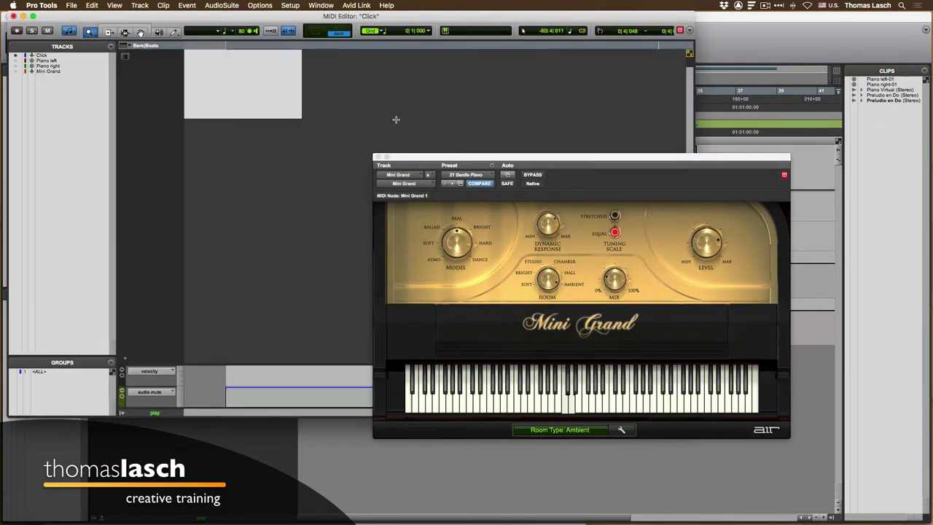
drag(444, 156, 586, 151)
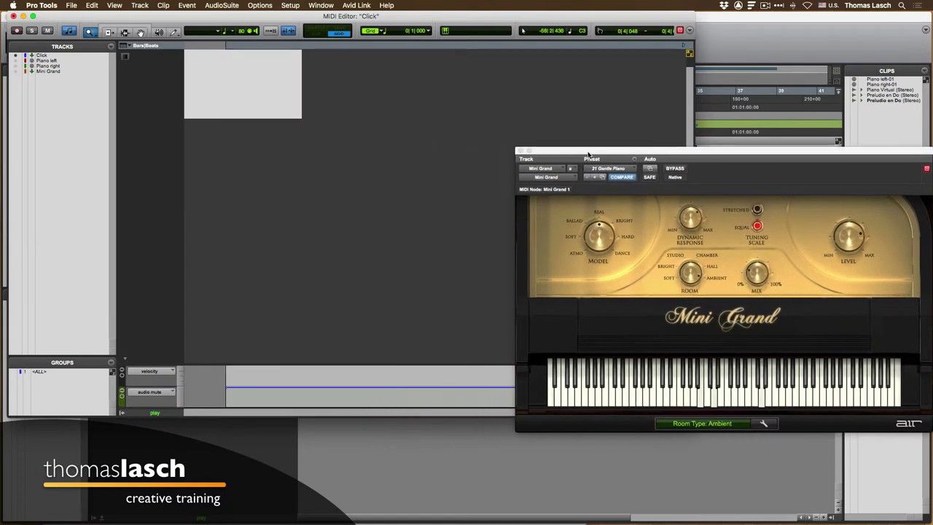
click(14, 16)
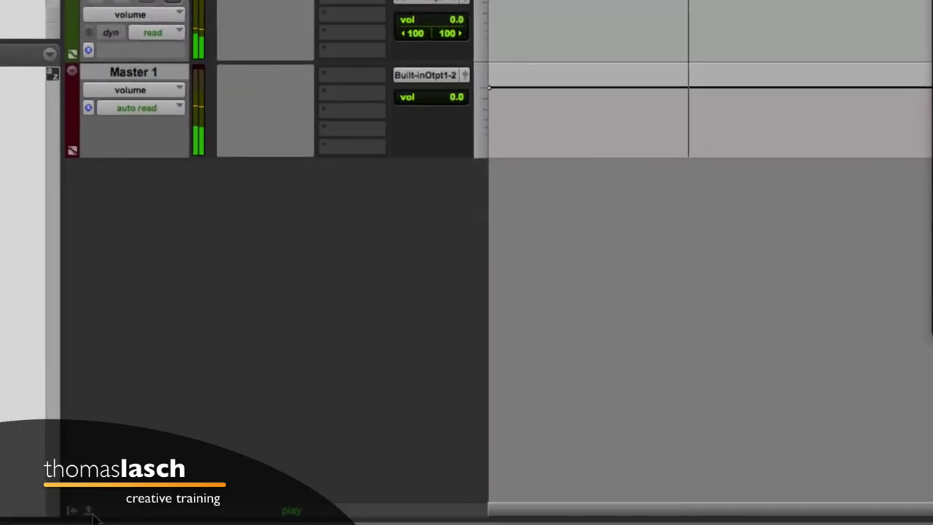
Show the MIDI Editor docked in the Edit window, enlarge its pane, and close the Mini Grand instrument window.
click(88, 511)
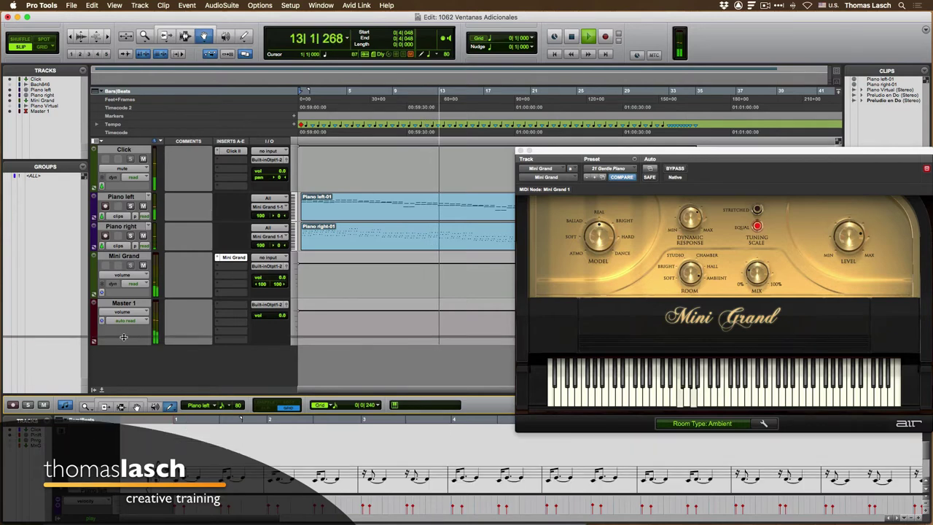
drag(122, 397, 122, 339)
click(520, 150)
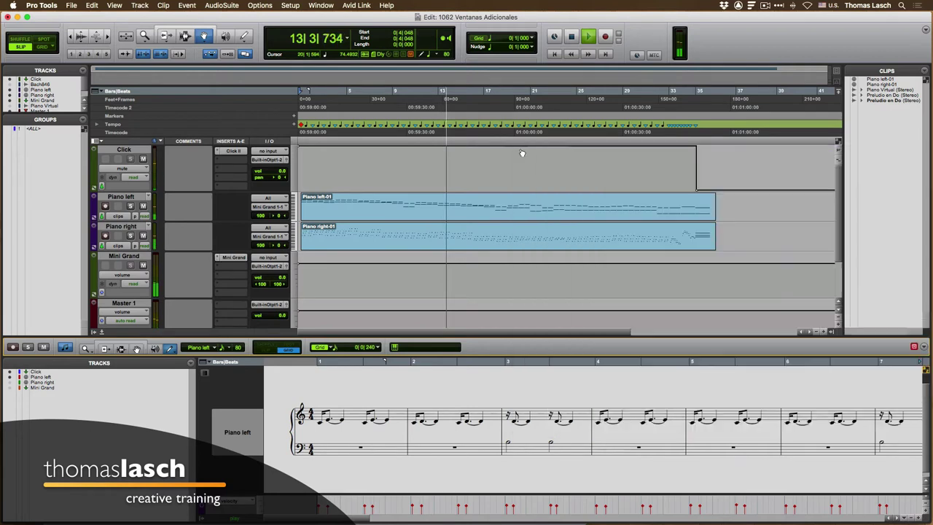
Add the Piano right track to the docked MIDI Editor and compare the notation and piano-roll views, ending in notation.
click(19, 383)
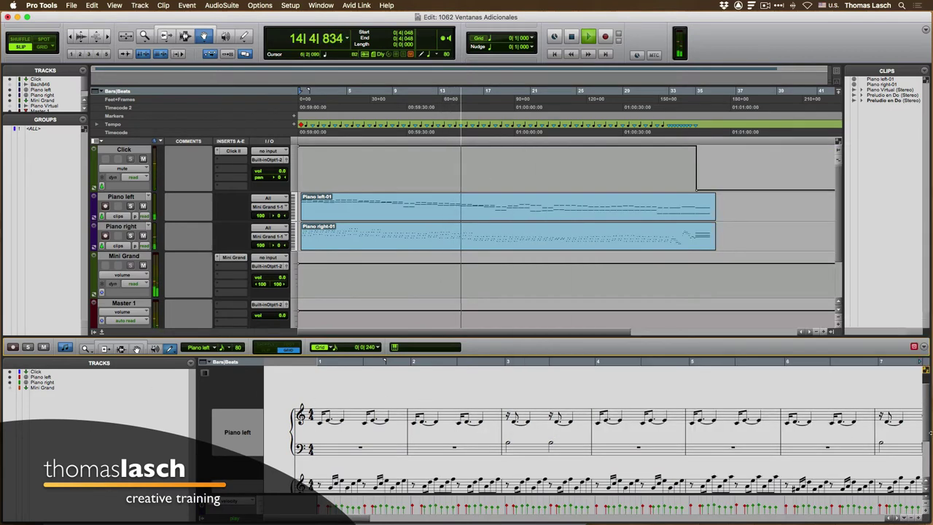
drag(923, 422, 925, 438)
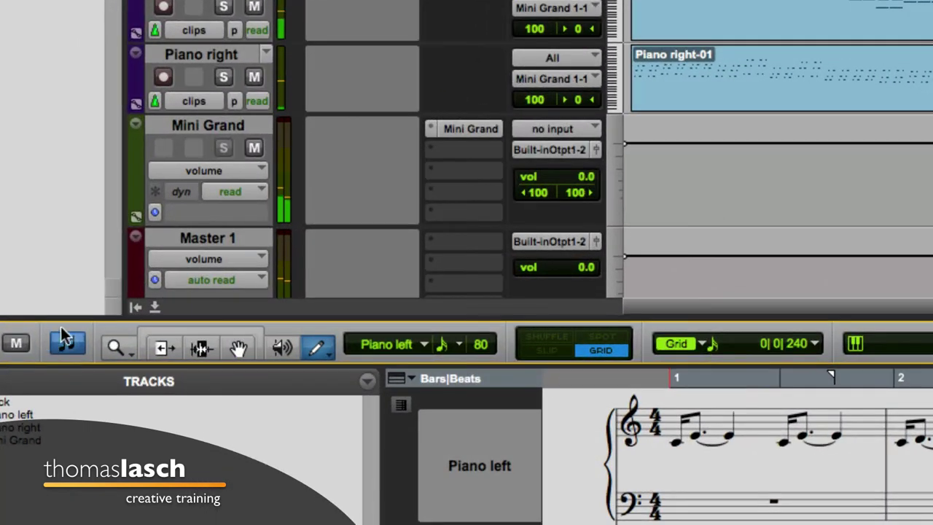
click(67, 341)
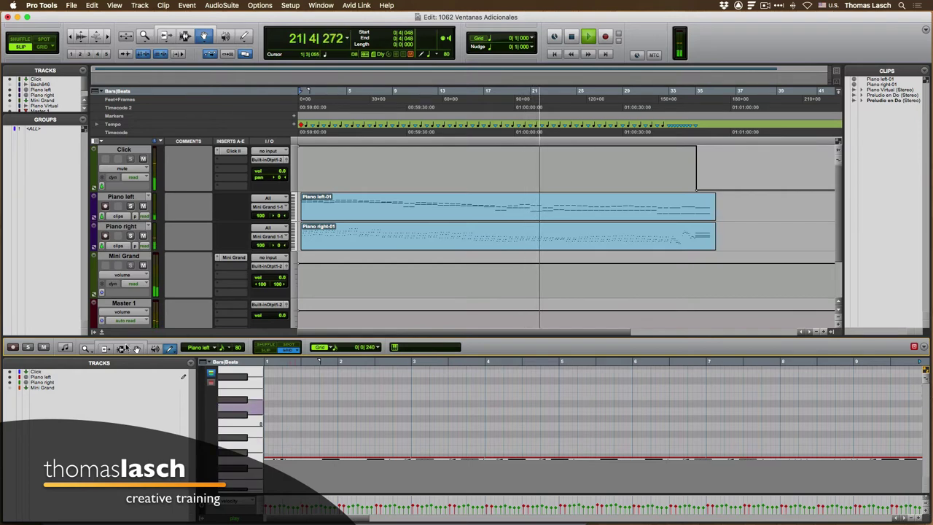
click(67, 348)
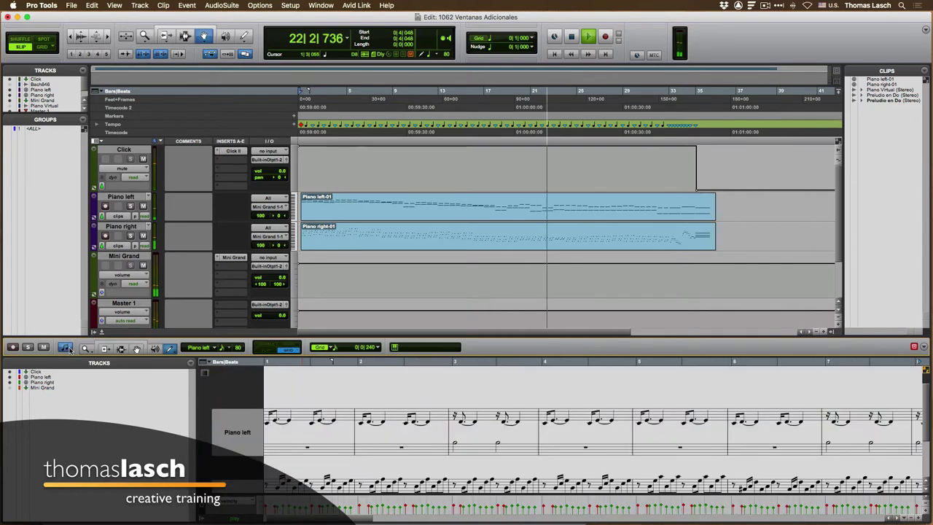
click(66, 348)
click(66, 348)
click(66, 347)
click(66, 348)
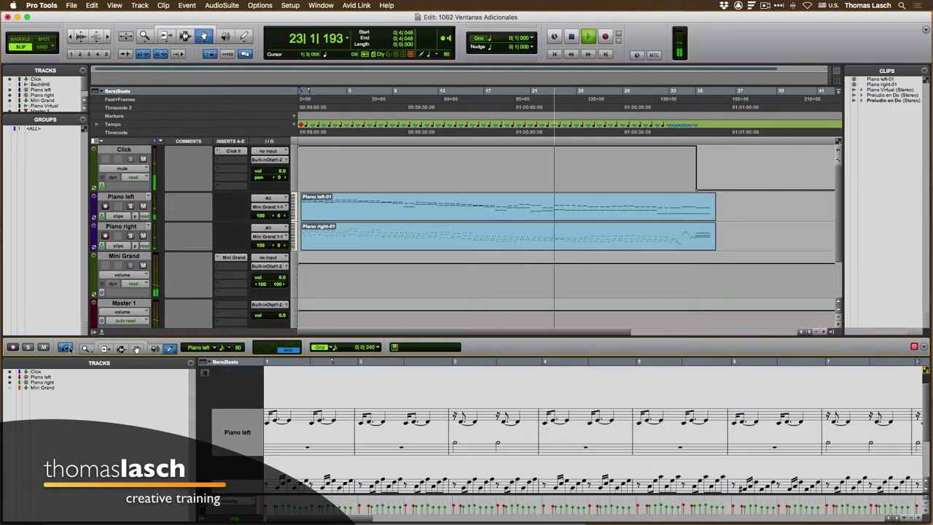
Hide the docked editor and open a separate MIDI Editor window showing Piano left and Piano right as a piano roll.
click(102, 333)
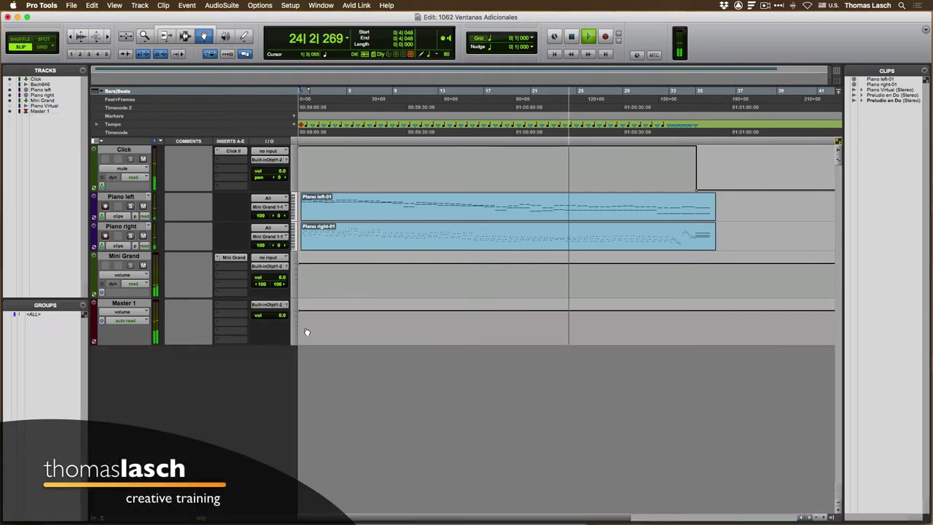
click(320, 5)
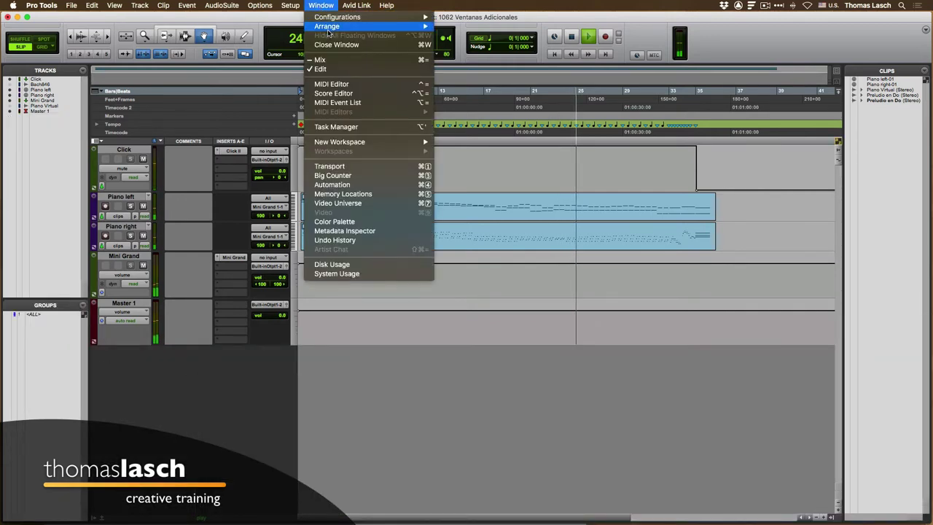
click(321, 83)
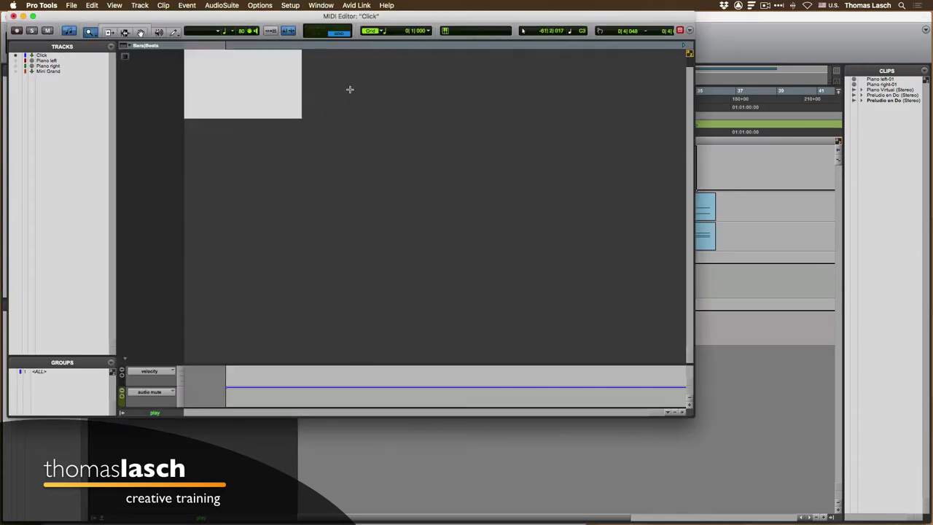
click(16, 62)
click(16, 66)
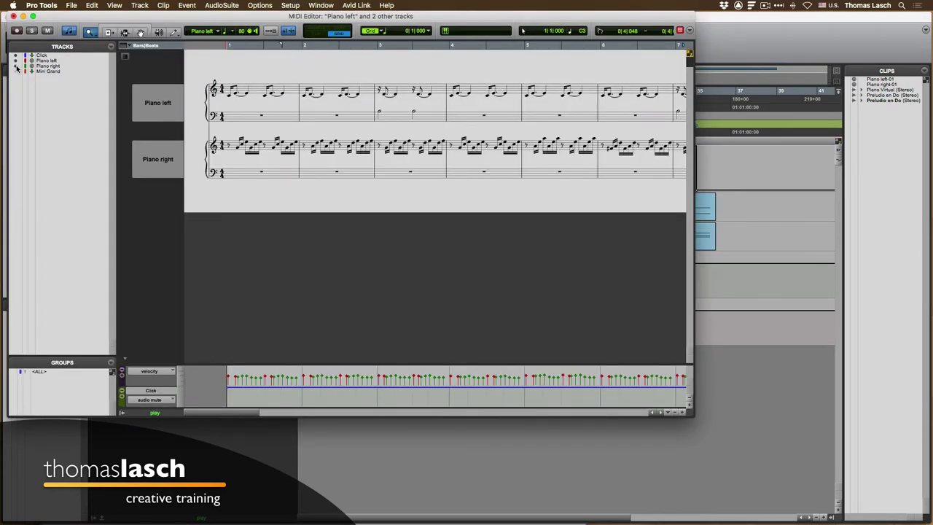
click(68, 31)
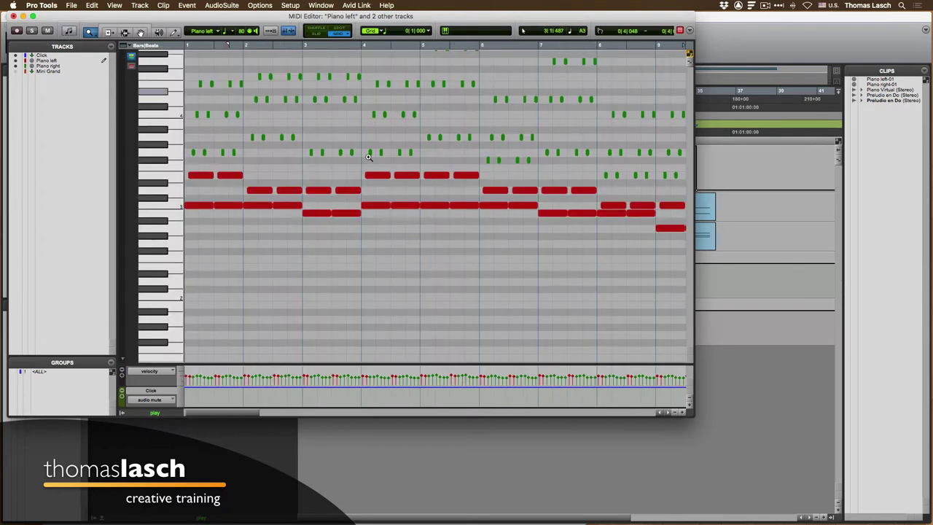
Enlarge the MIDI Editor window to examine more bars of the piano notes, and return to the Edit window.
drag(693, 415, 873, 462)
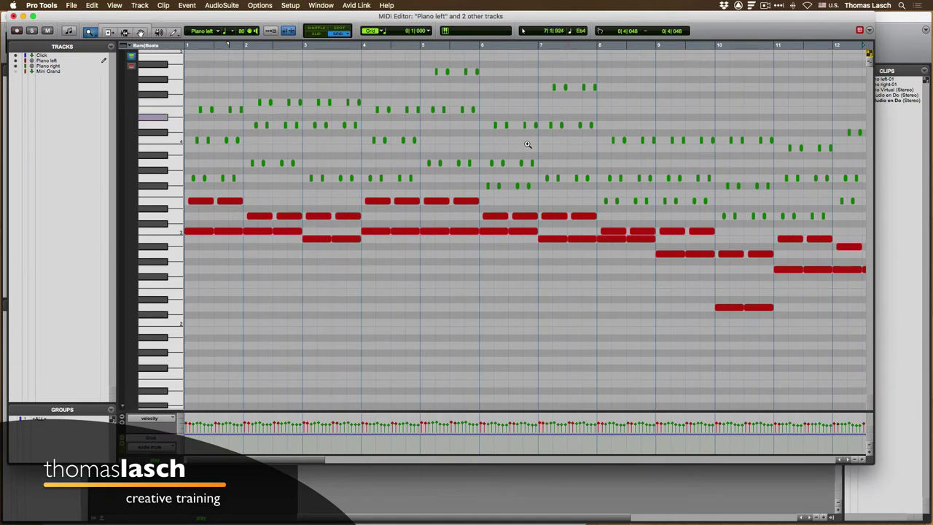
alt+click(397, 151)
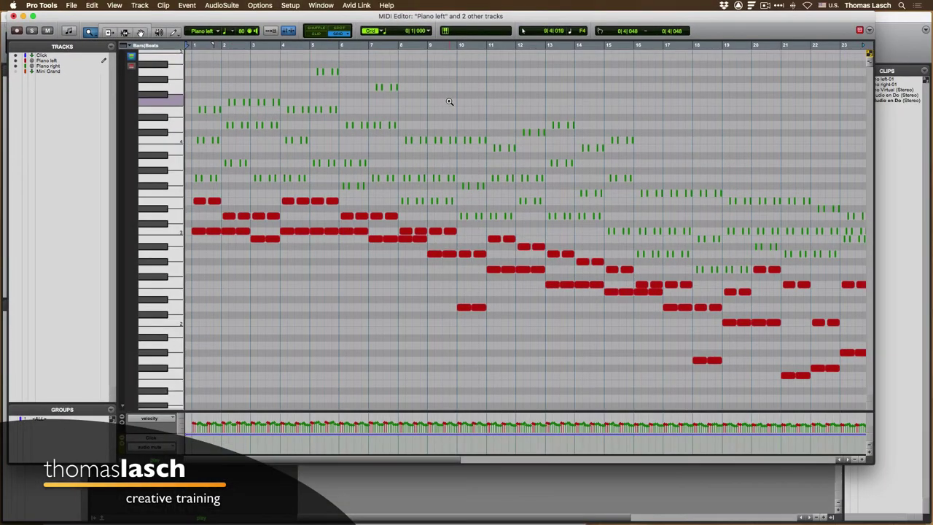
click(22, 14)
key(super+equal)
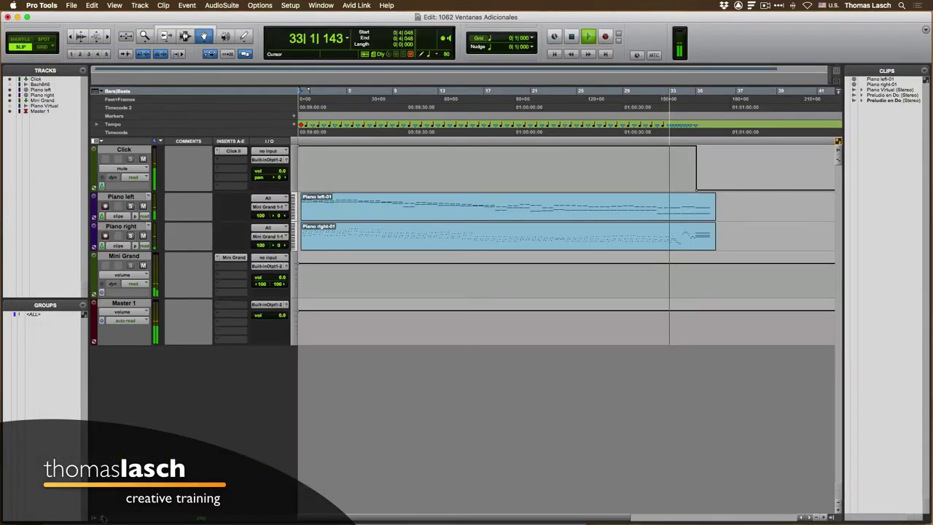
Show the docked MIDI Editor again with the Piano left and Piano right notes as a piano roll, and stop playback.
key(ctrl+equal)
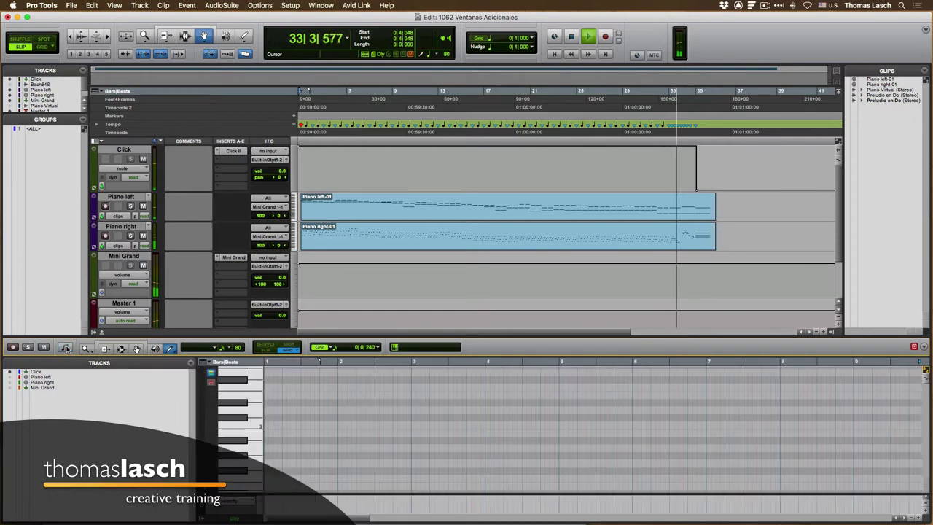
click(10, 377)
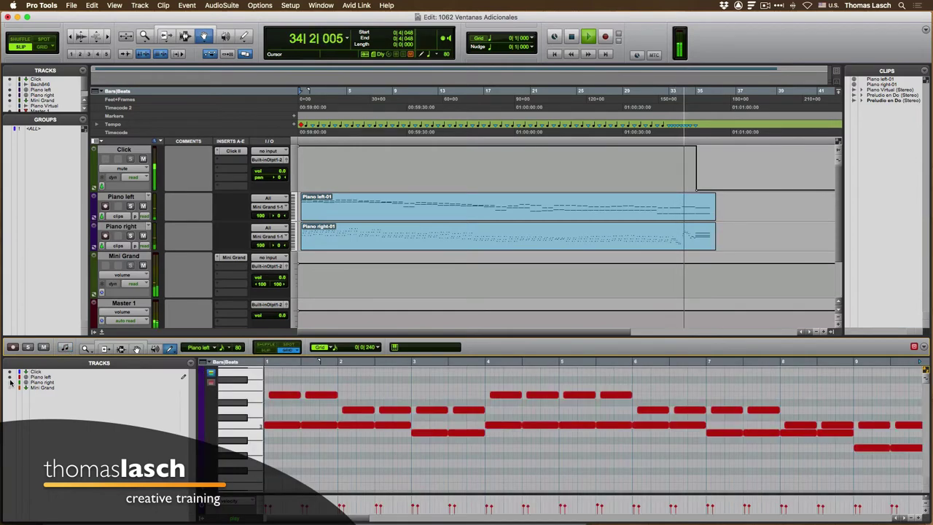
click(10, 382)
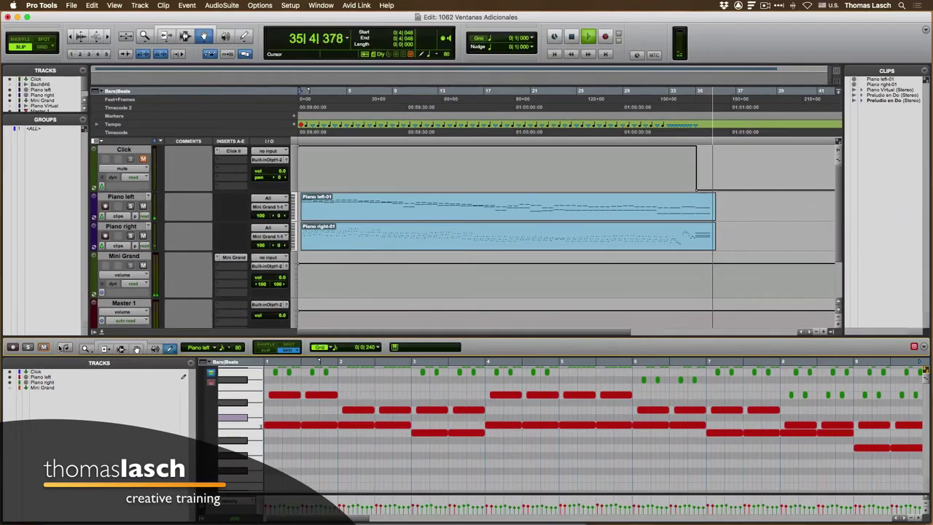
key(space)
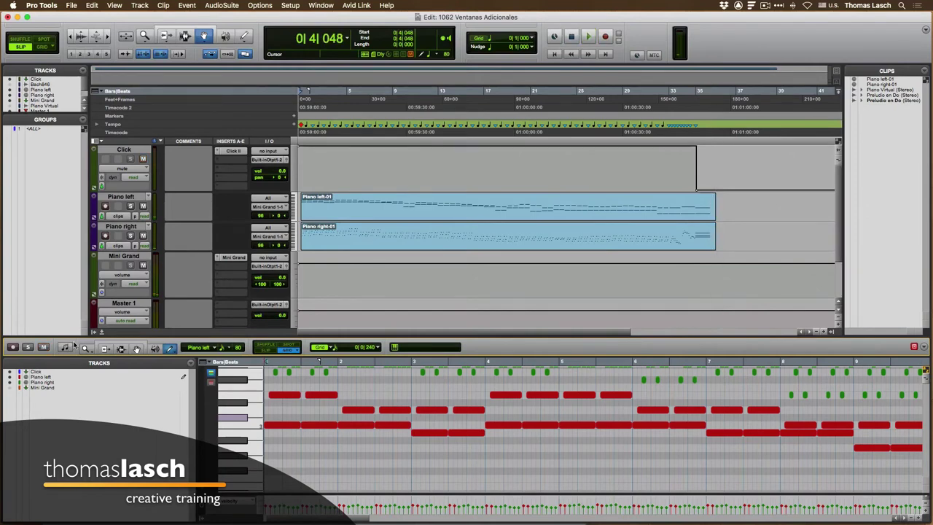
Audition E3, D3 and C3 on the docked editor's keyboard, selecting all piano notes of each pitch in turn.
click(254, 396)
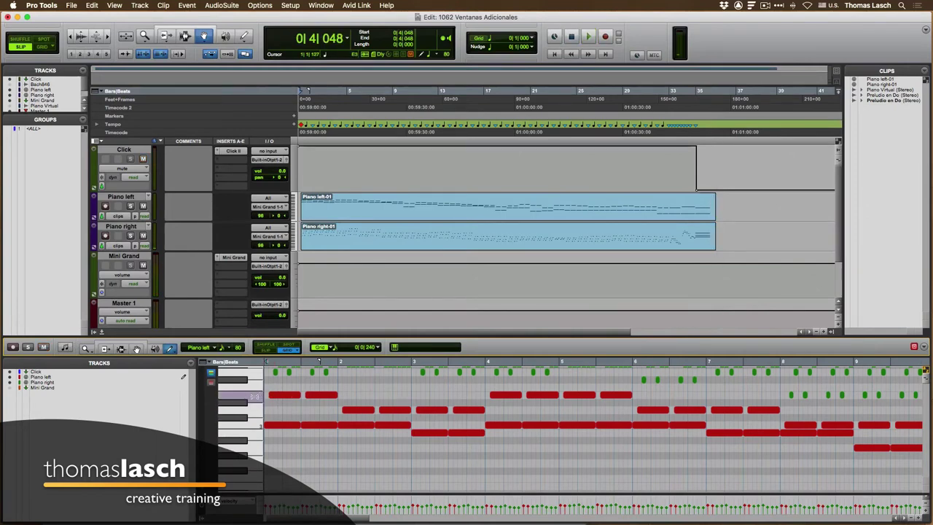
click(254, 413)
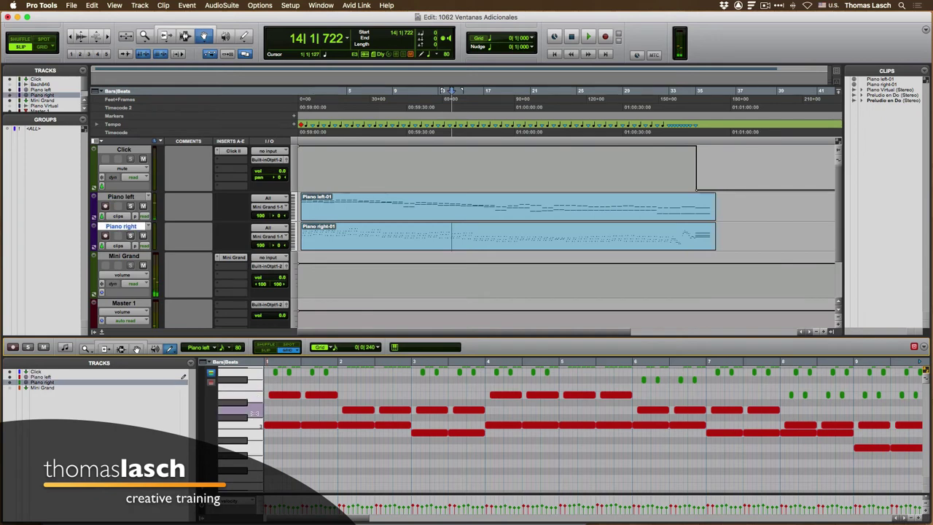
click(254, 426)
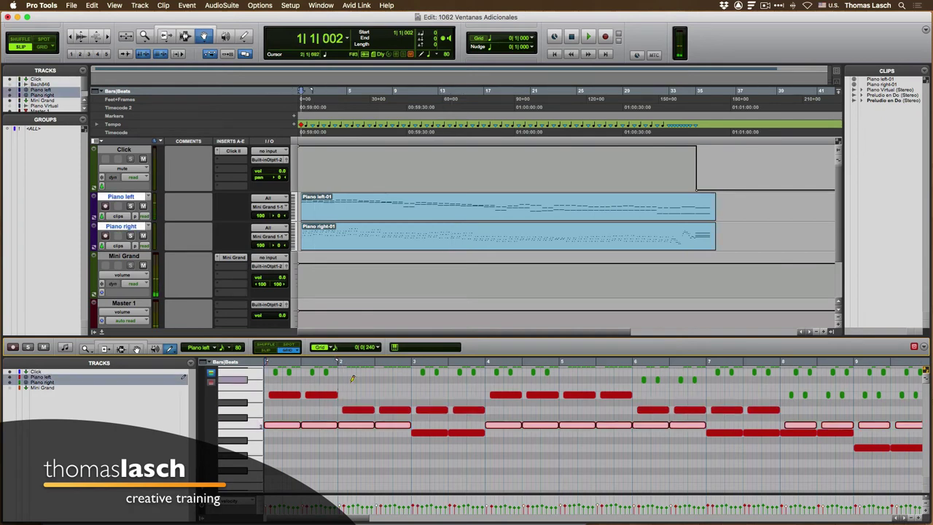
In a separate MIDI Editor window, select all A3 notes and then all D3 notes by pitch, and close the window.
click(312, 7)
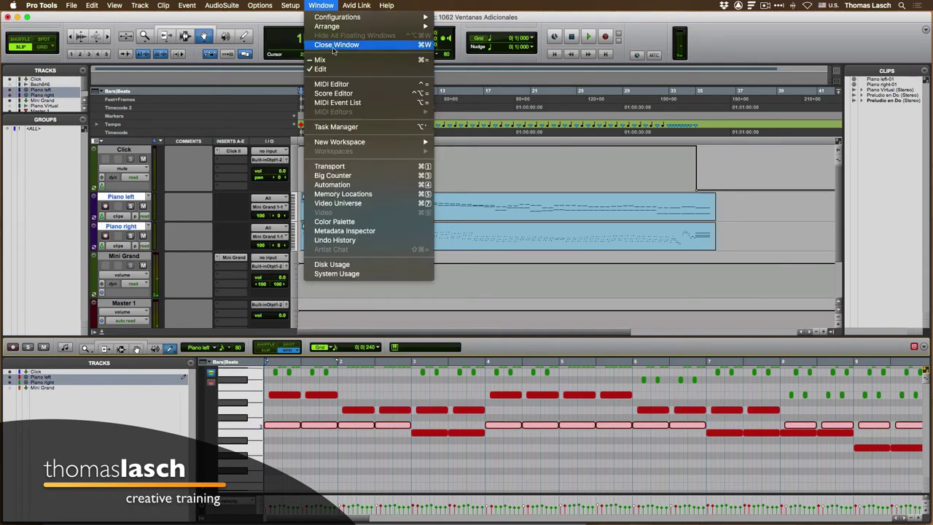
click(332, 85)
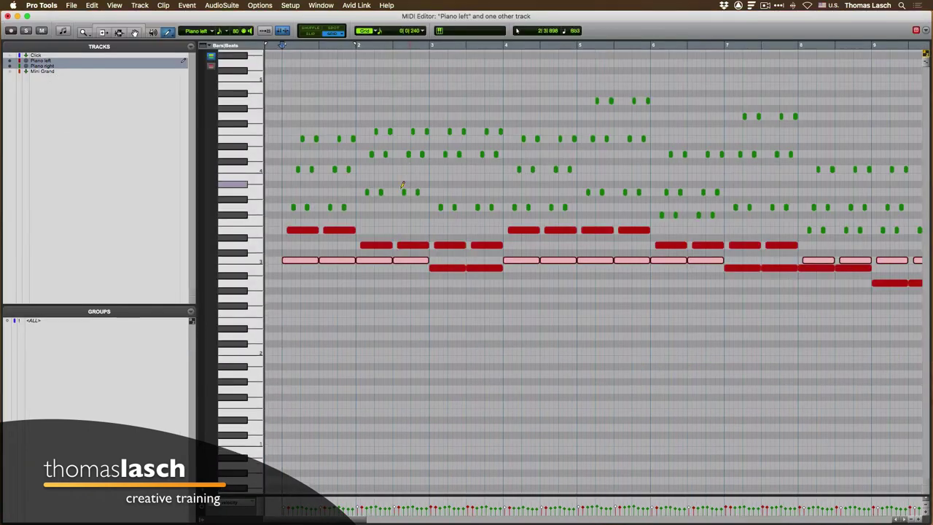
click(255, 190)
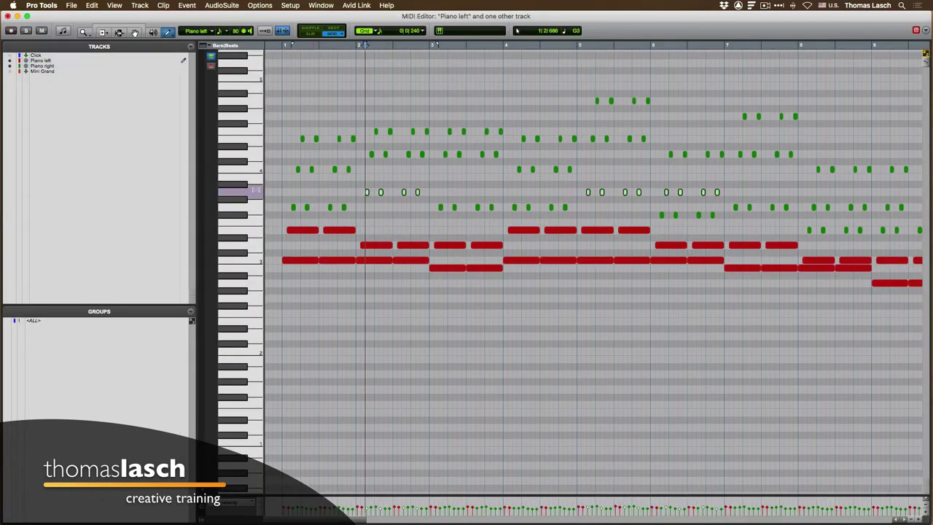
click(255, 246)
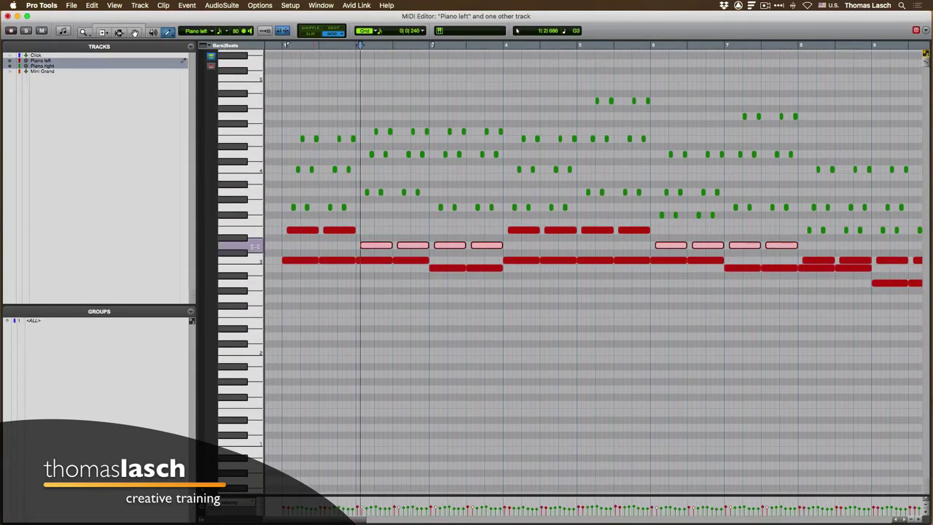
click(7, 16)
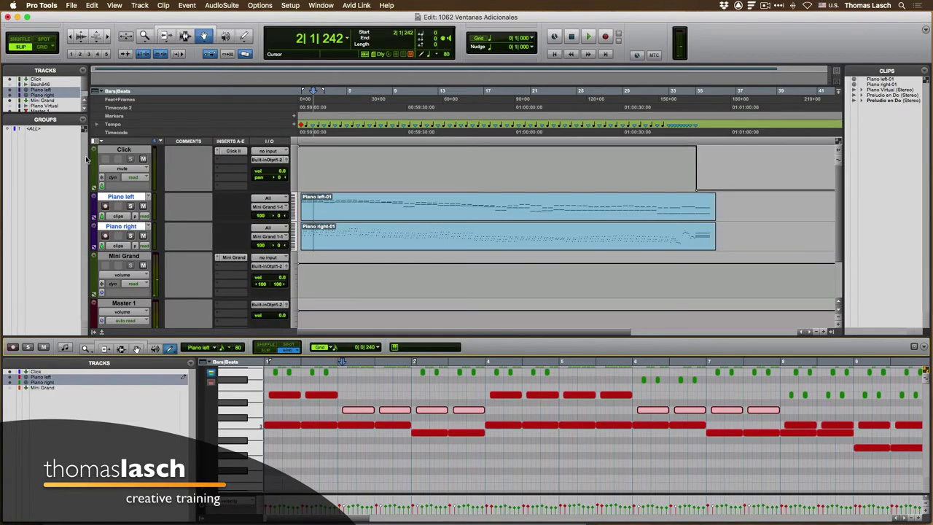
Open the Score Editor window with the Piano left and Piano right tracks.
click(321, 6)
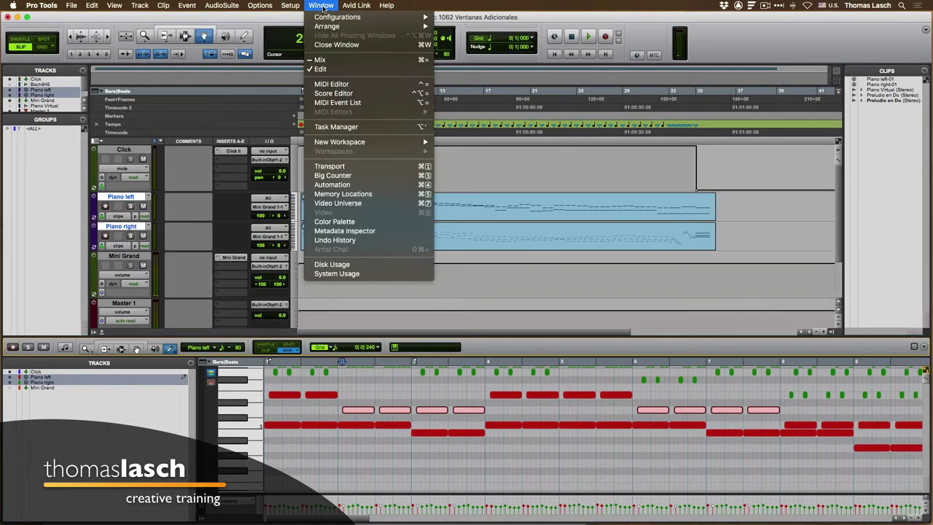
click(345, 95)
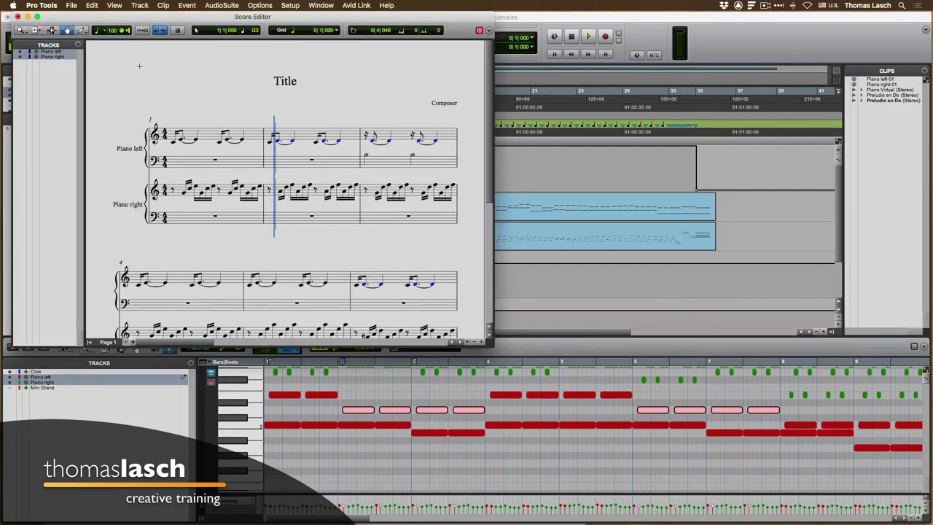
Bring the Score Editor window back to the front, enlarge it and move it toward the middle of the screen.
drag(100, 18, 337, 18)
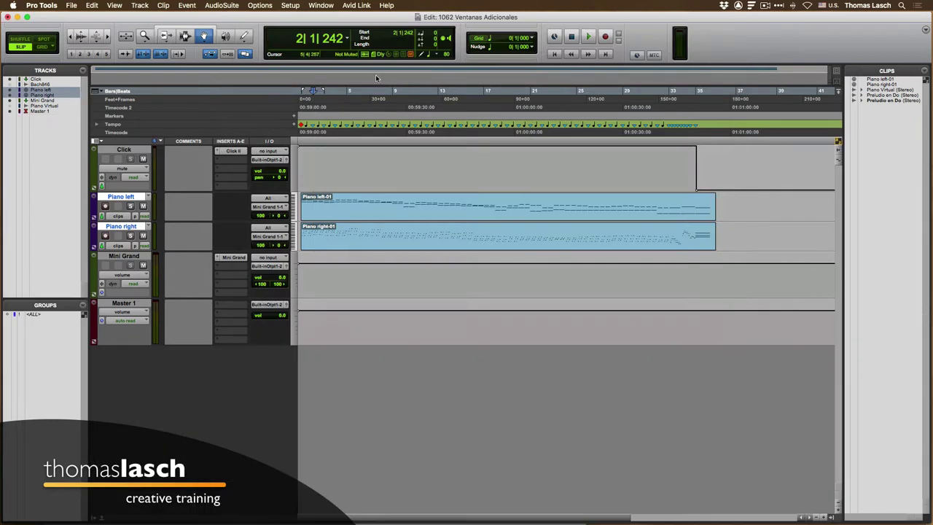
click(321, 6)
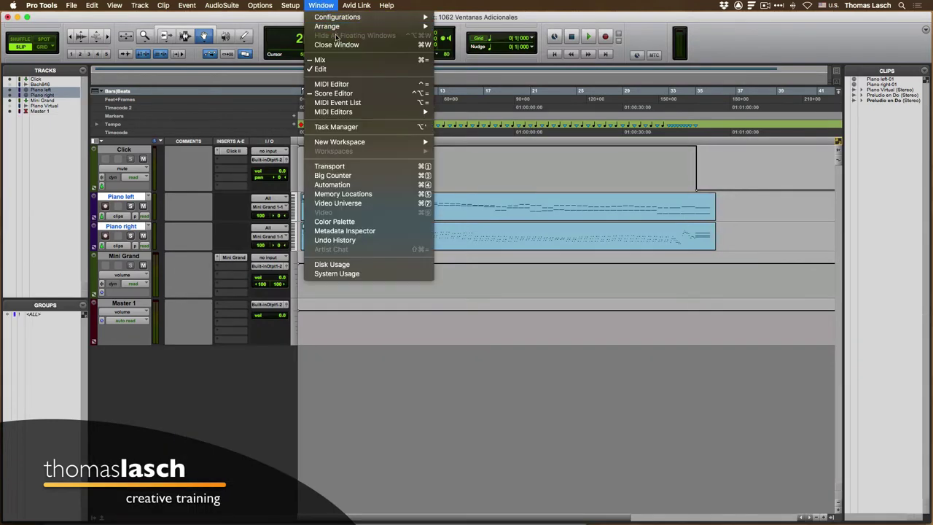
click(335, 94)
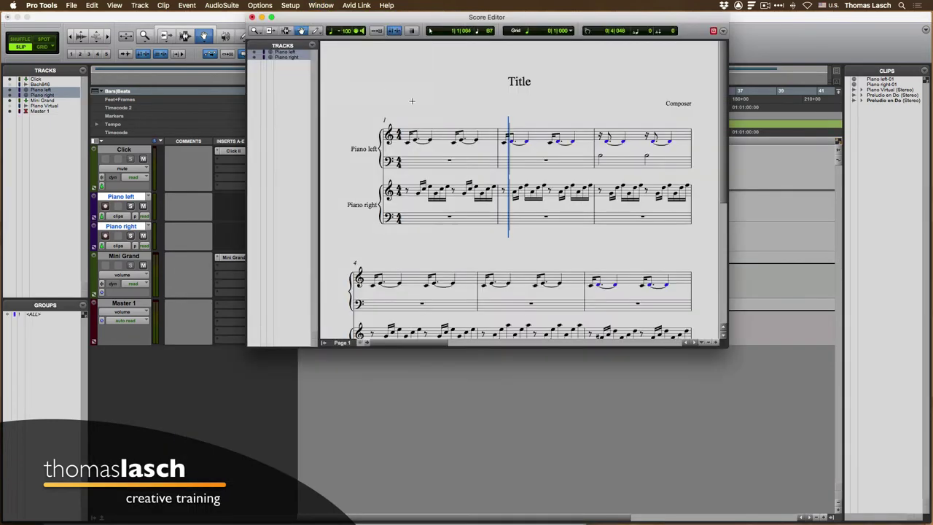
drag(723, 342, 829, 470)
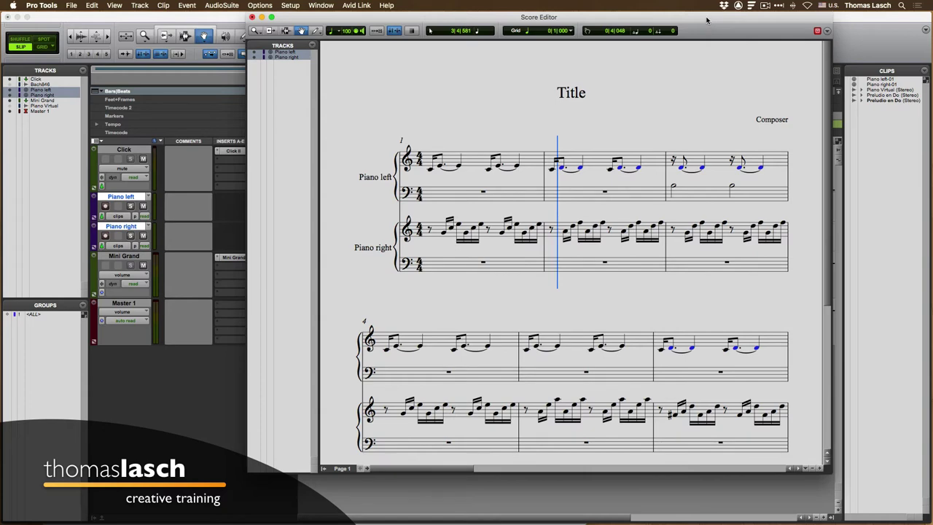
drag(707, 21, 666, 18)
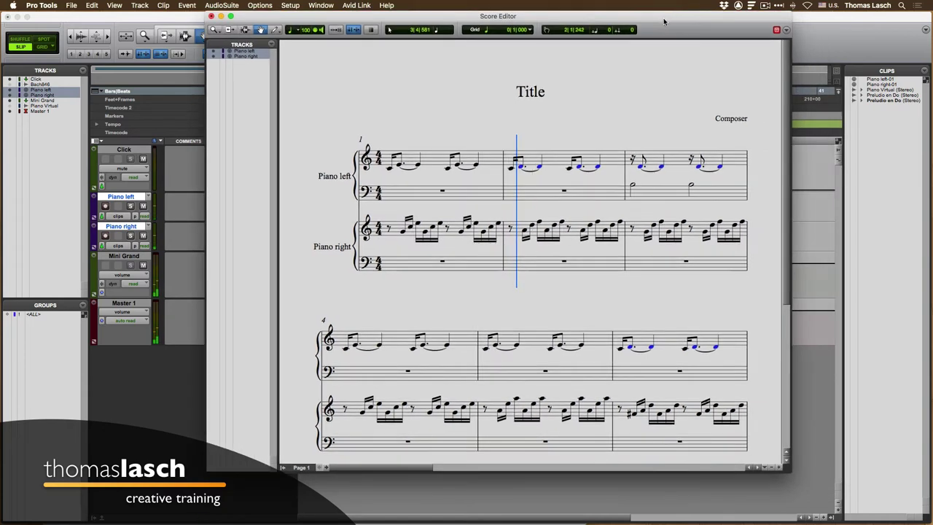
Return to the start of the session and briefly play the score.
key(Return)
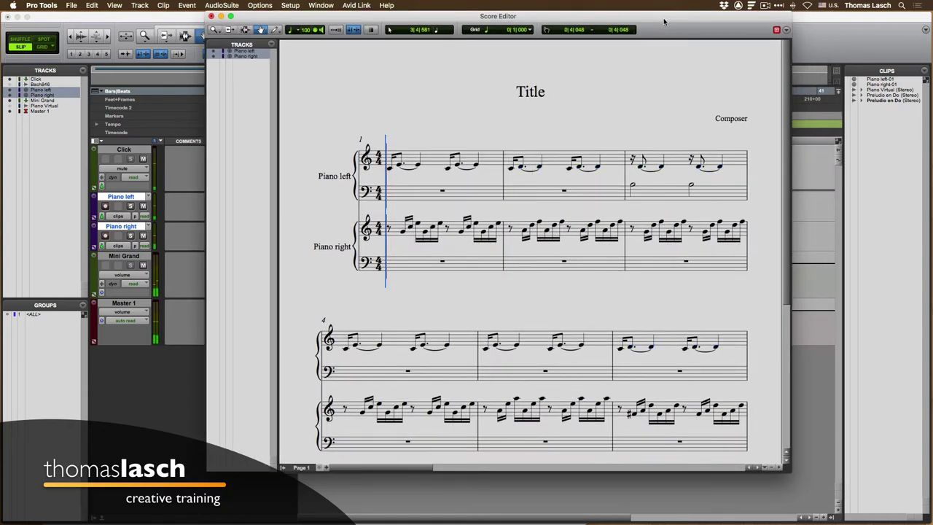
key(space)
key(space)
Delete the first G3 note of the Piano right staff, undo the deletion and play from there.
click(390, 168)
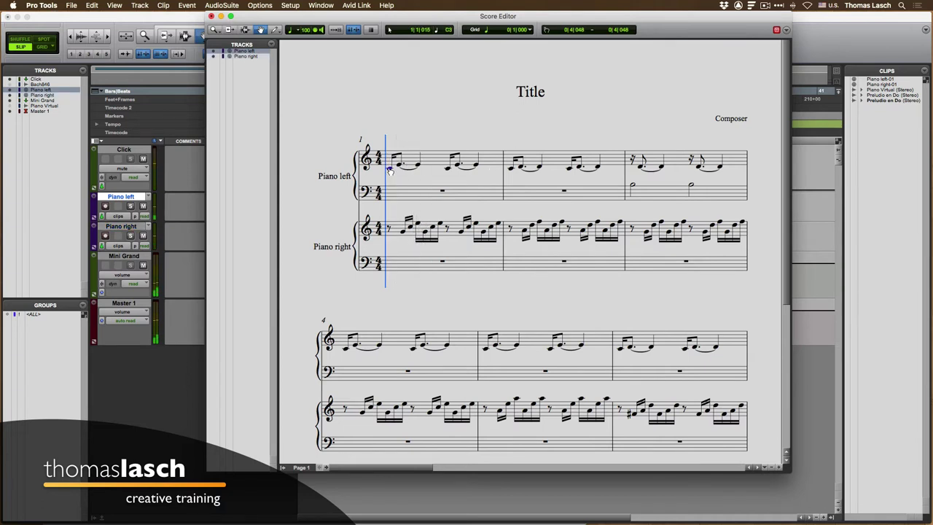
click(404, 233)
key(Delete)
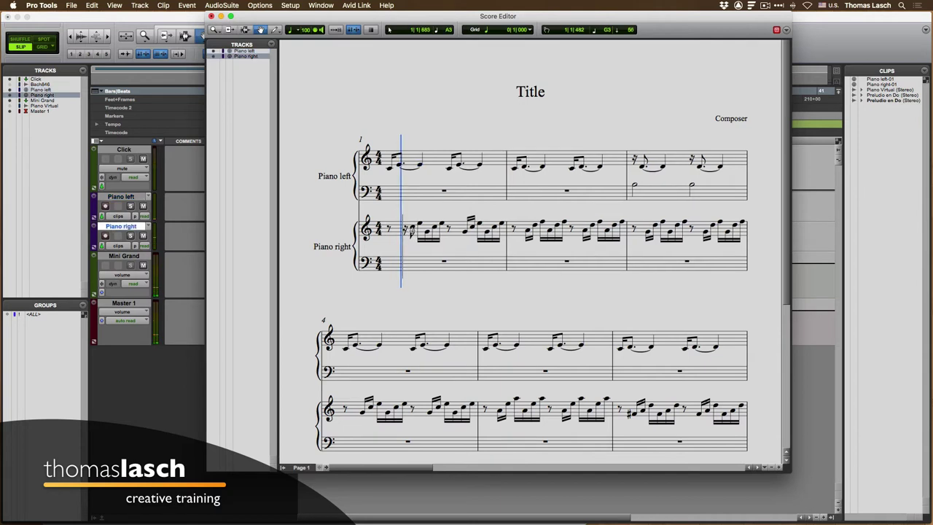
key(super+z)
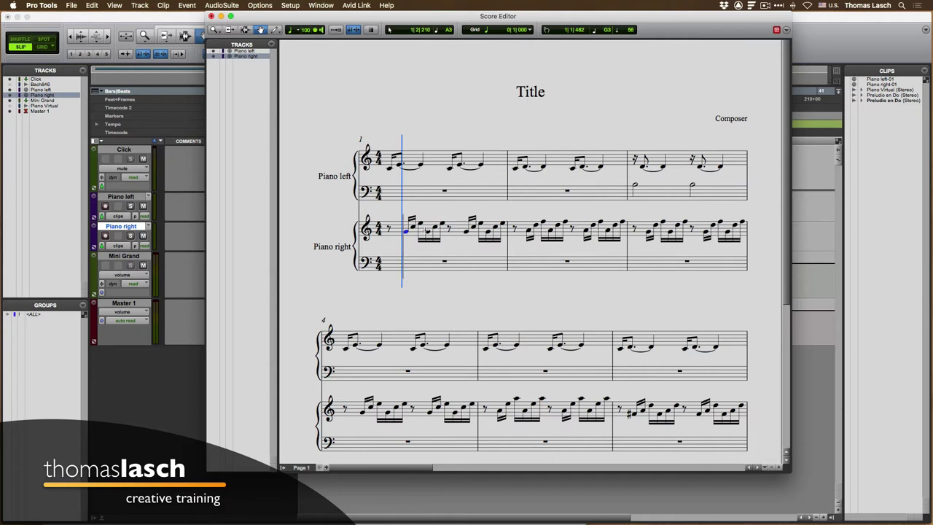
key(space)
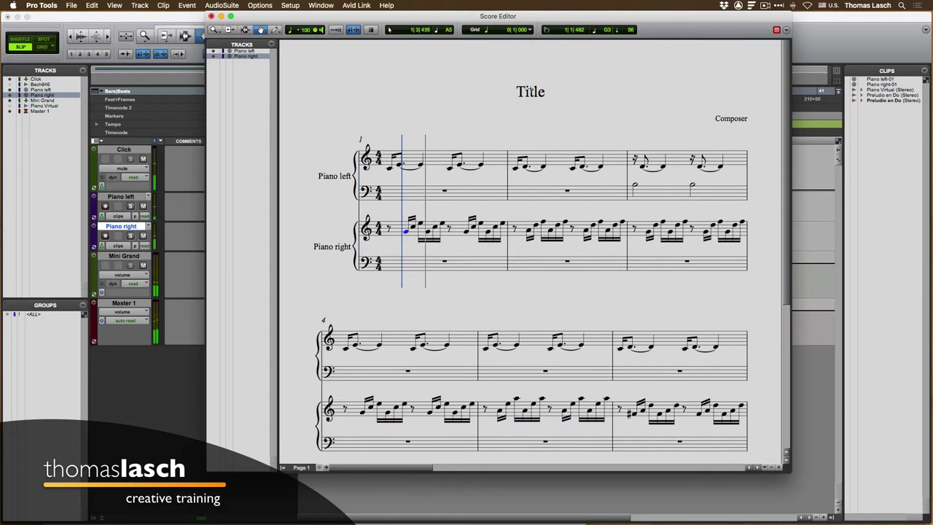
In the Score Setup, set the title to Preludio en Do and the composer to JS Bach, and close it.
double_click(529, 97)
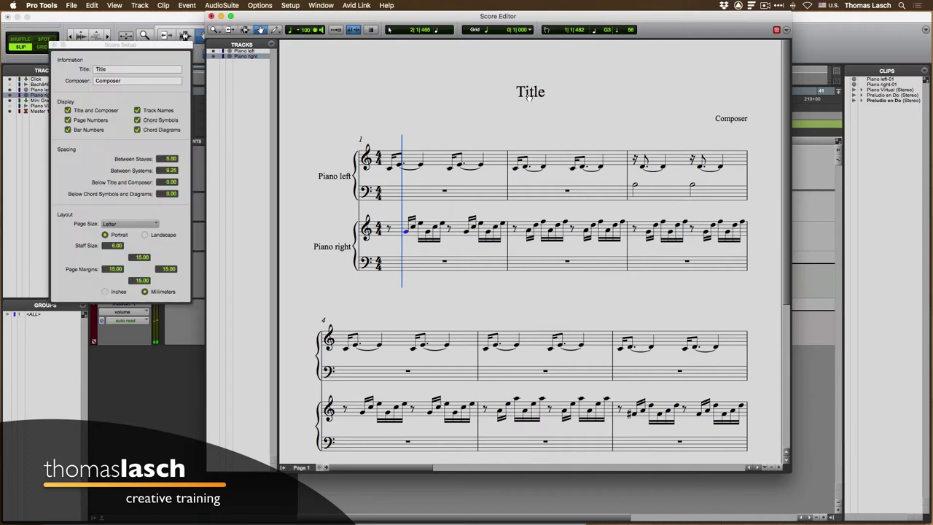
click(124, 68)
text(Pre)
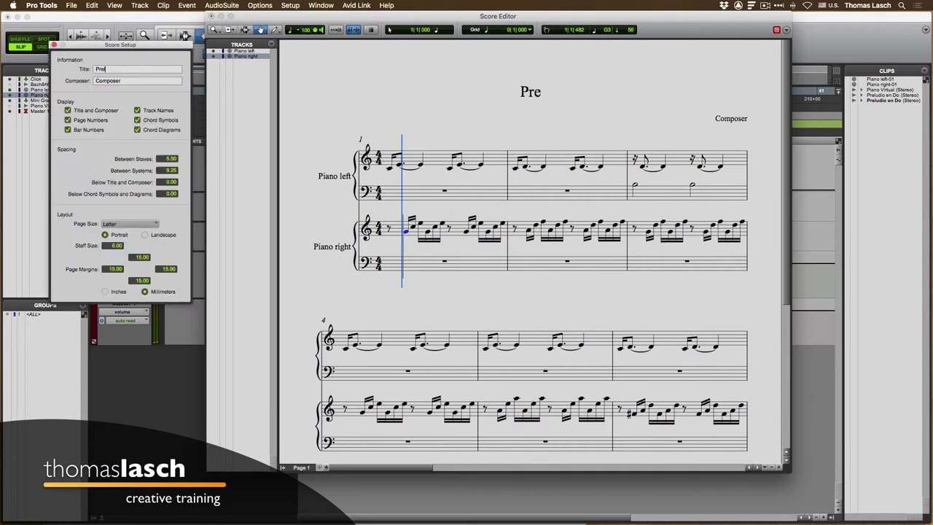
text(ludio )
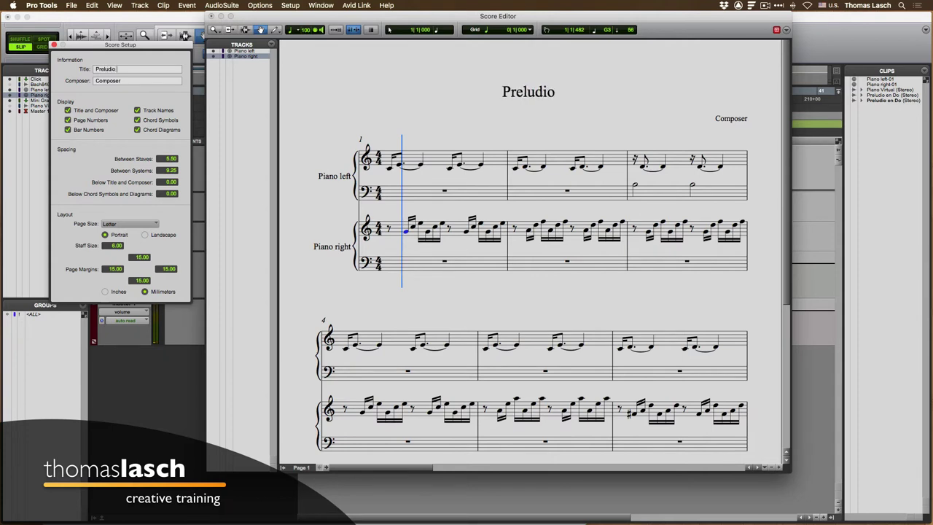
text(en Do)
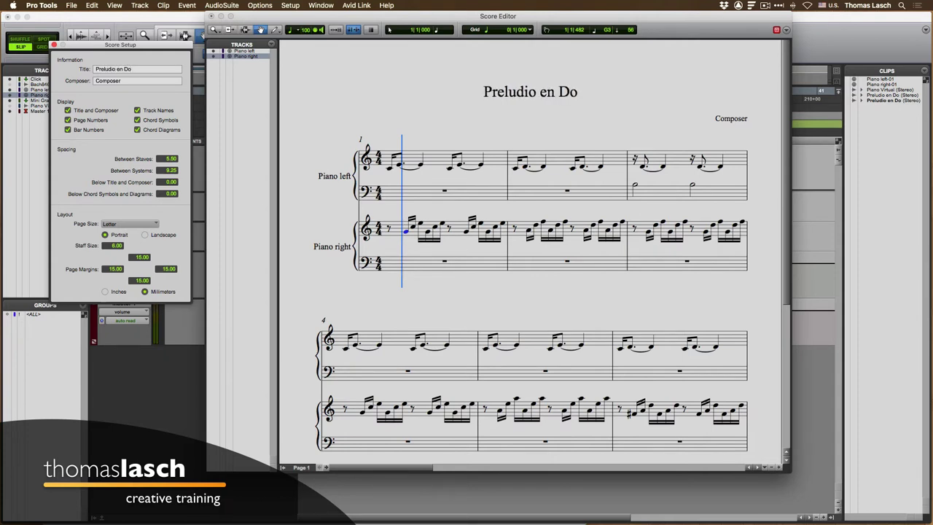
key(Tab)
text(JS Bach)
click(53, 46)
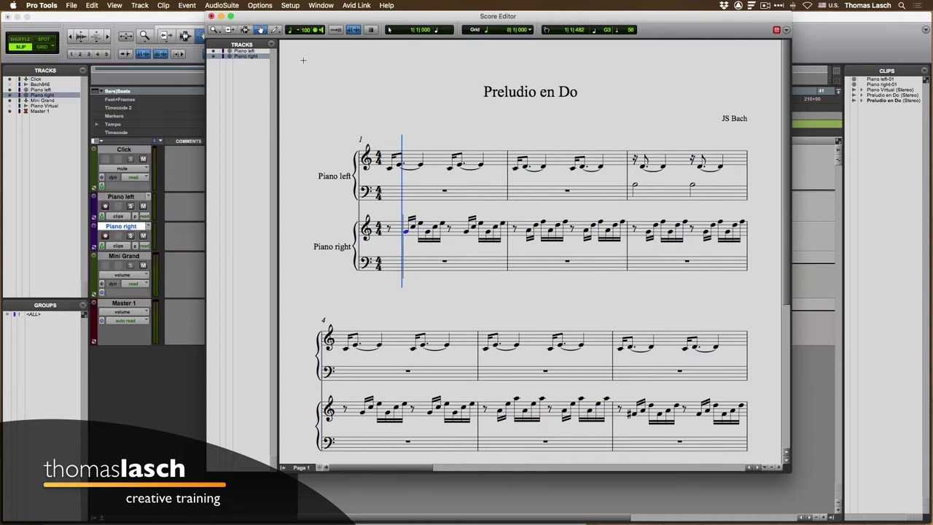
Open the printable score in Preview, look through its pages to the end and close the document.
click(71, 6)
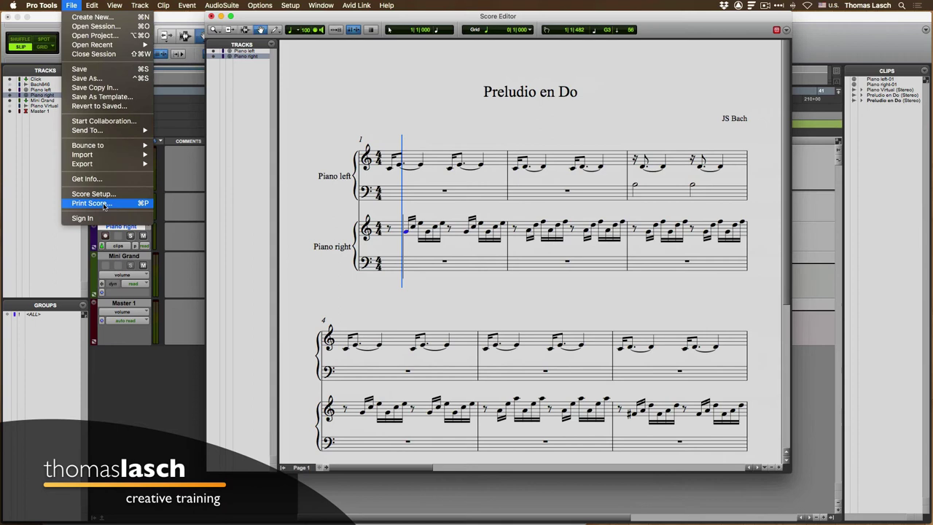
click(89, 204)
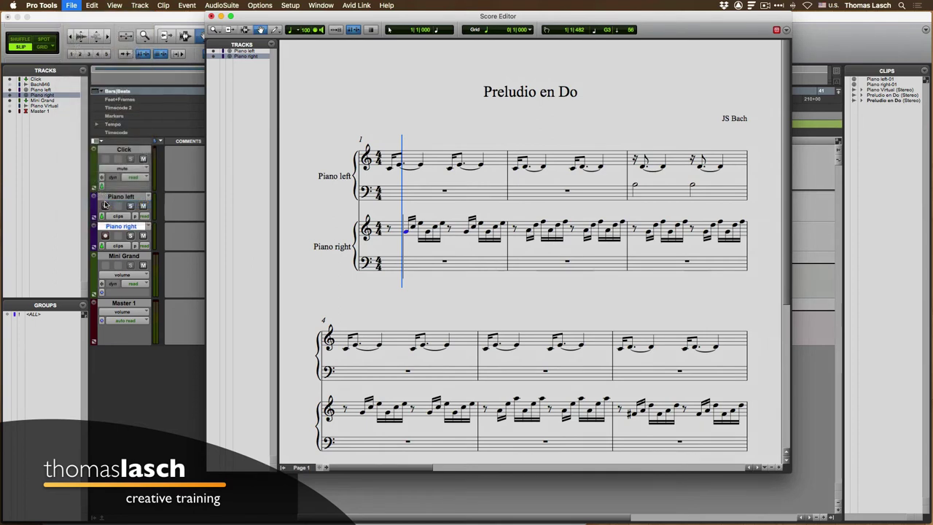
click(409, 207)
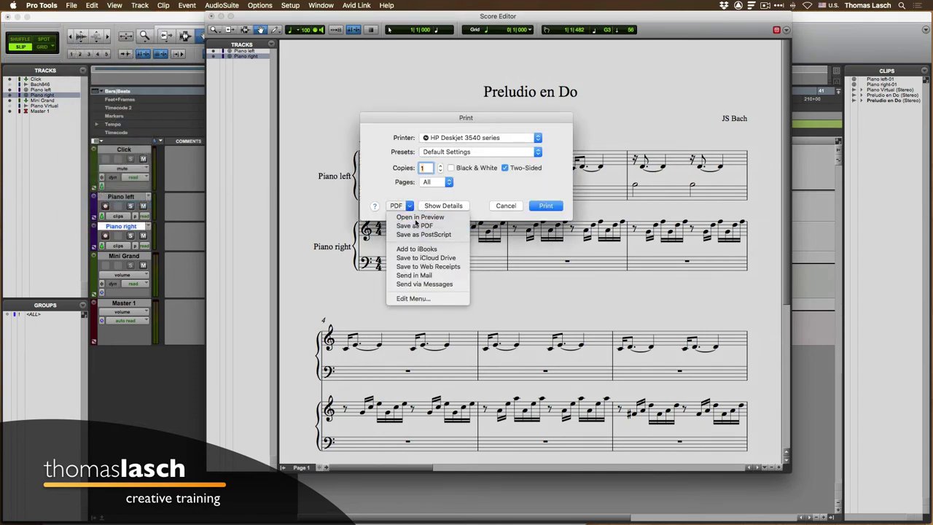
click(416, 216)
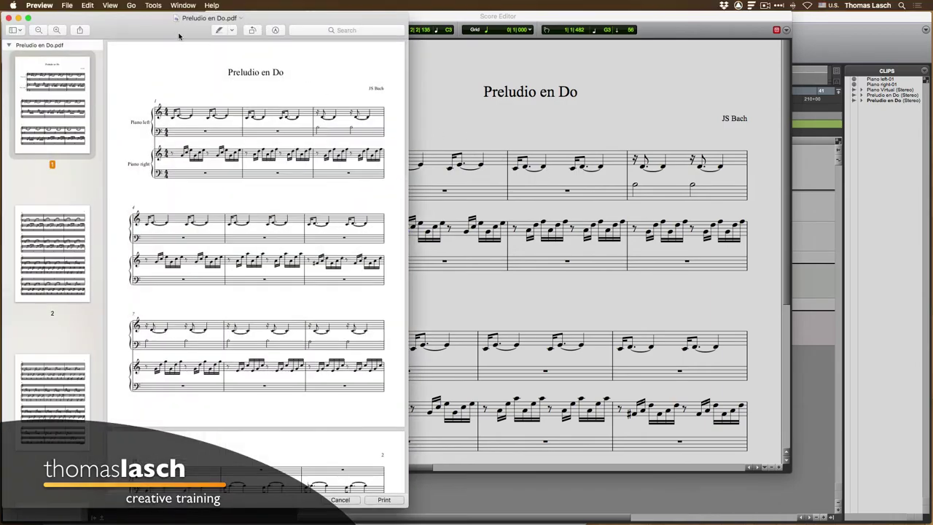
drag(173, 29, 472, 28)
scroll(537, 226, down, 15)
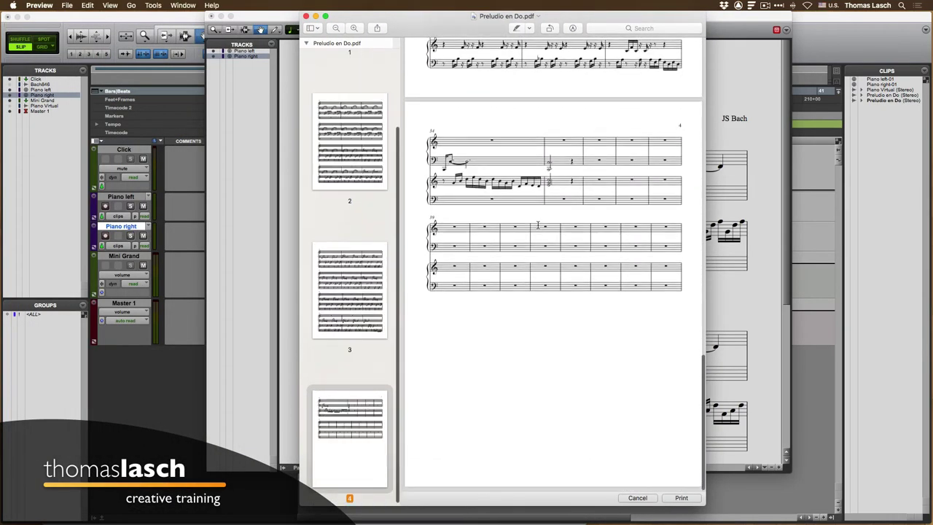
scroll(554, 262, up, 15)
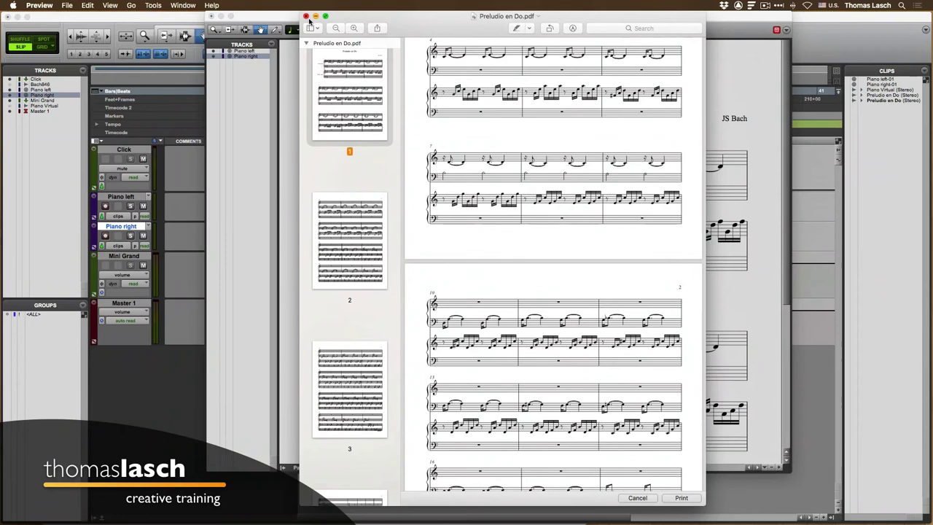
click(306, 16)
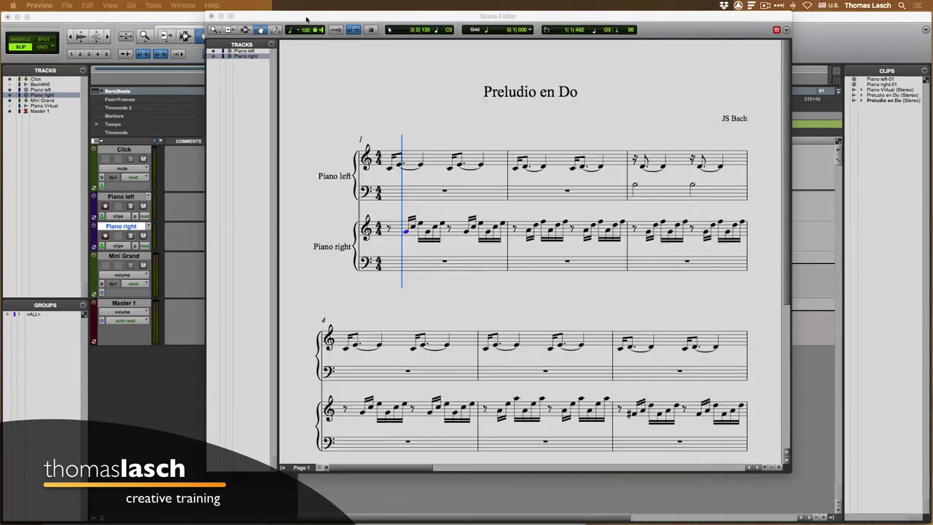
Return to Pro Tools and save the score as the PDF Preludio en Do on the Desktop with JS Bach as the author.
click(67, 5)
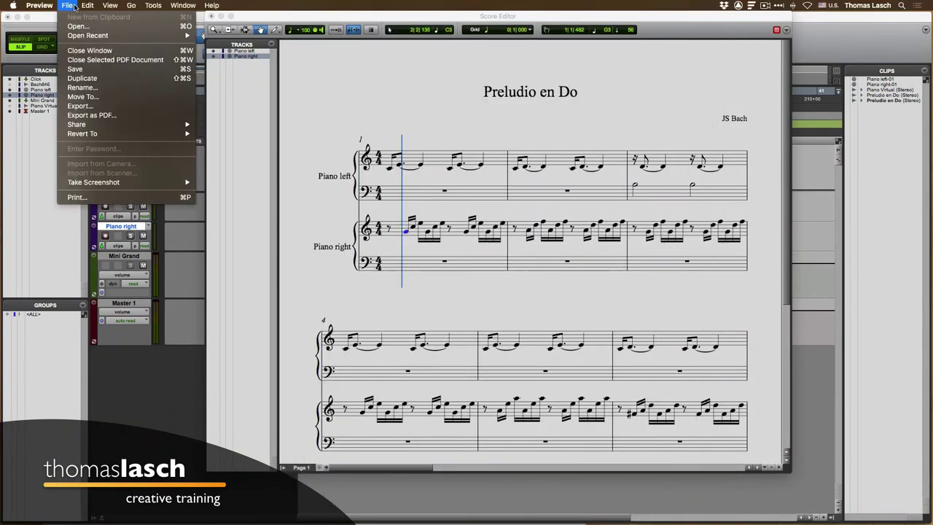
click(356, 47)
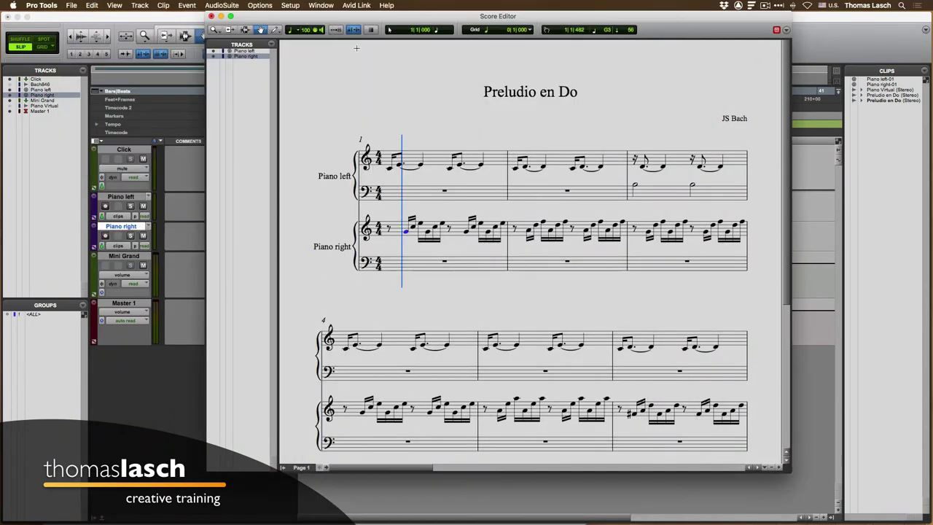
click(71, 5)
click(115, 203)
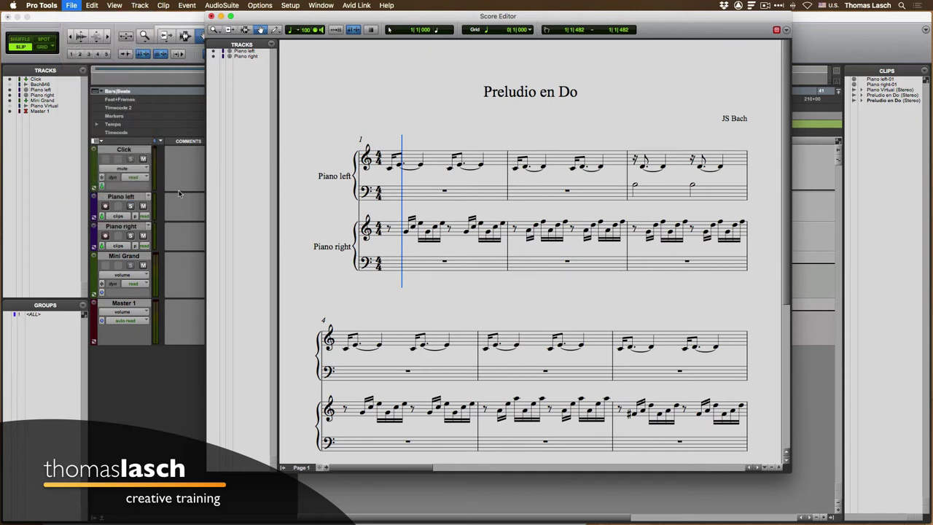
click(409, 206)
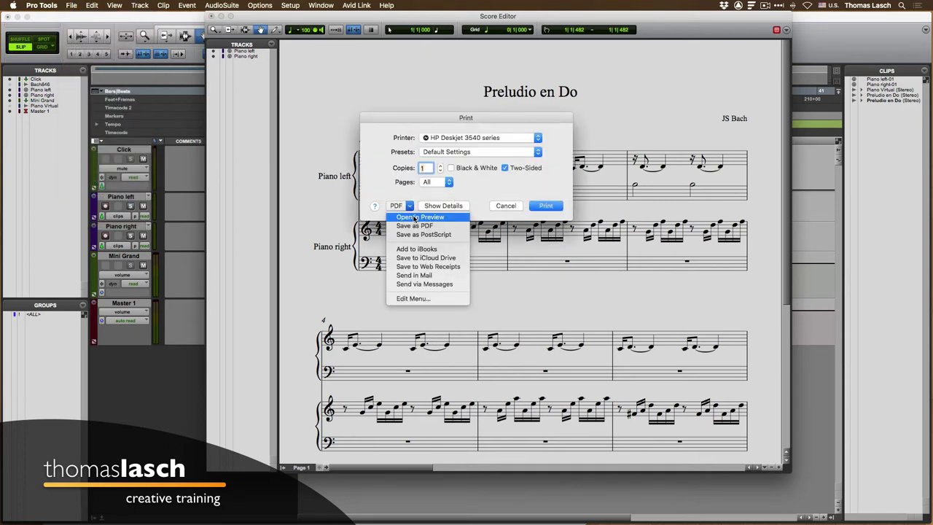
click(415, 227)
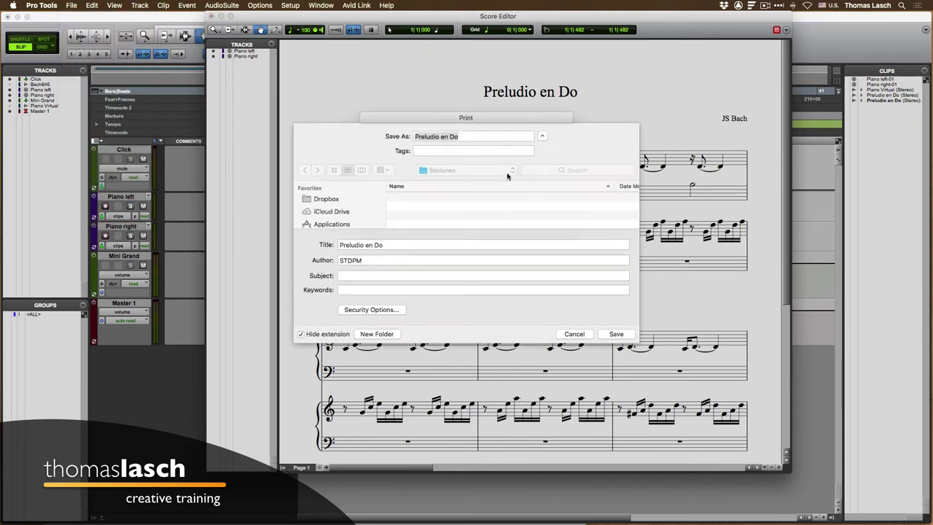
key(super+d)
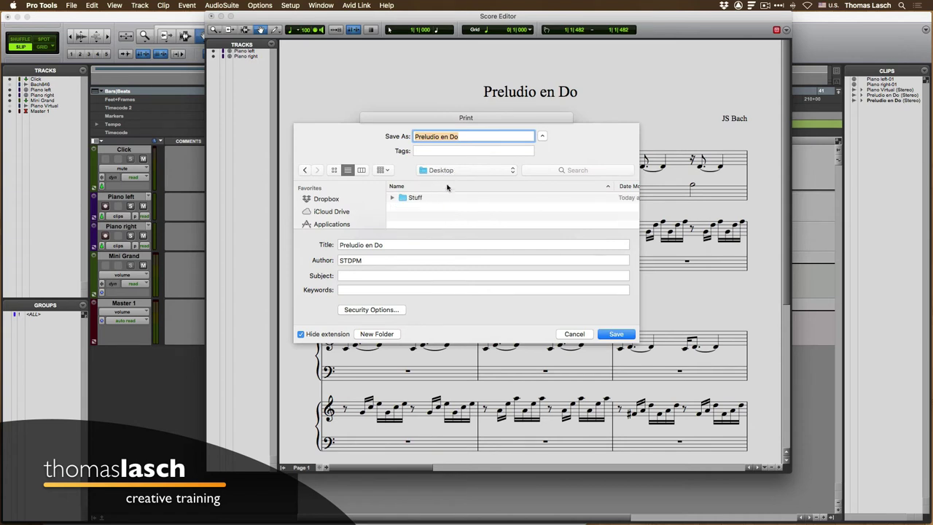
double_click(363, 260)
key(BackSpace)
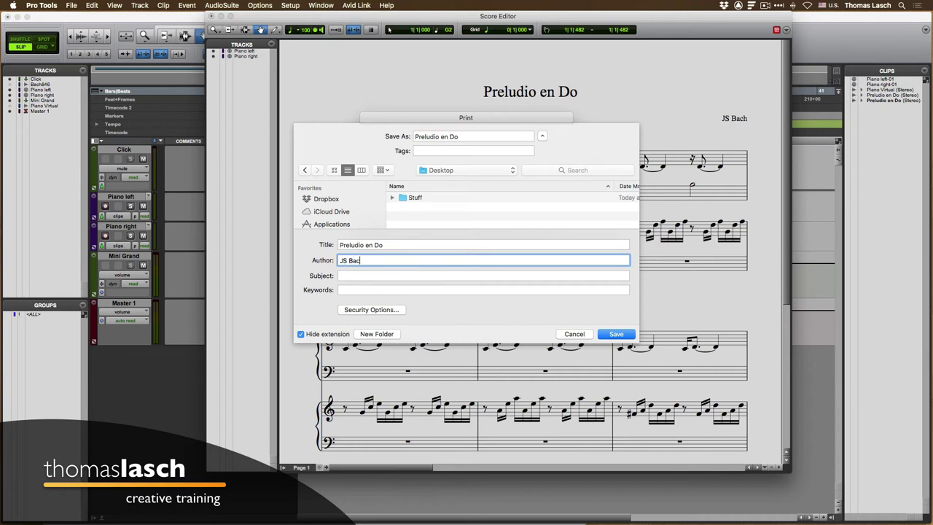
click(616, 333)
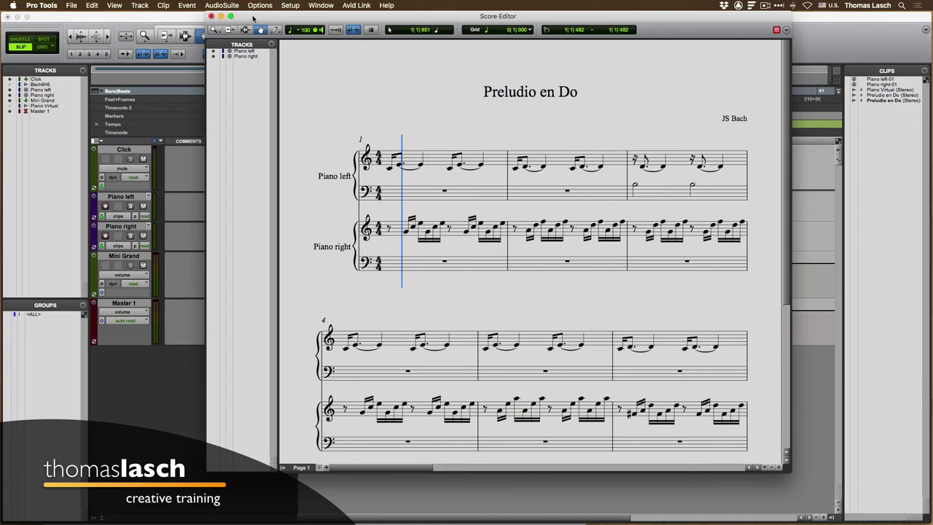
Close the Score Editor window.
drag(252, 18, 251, 23)
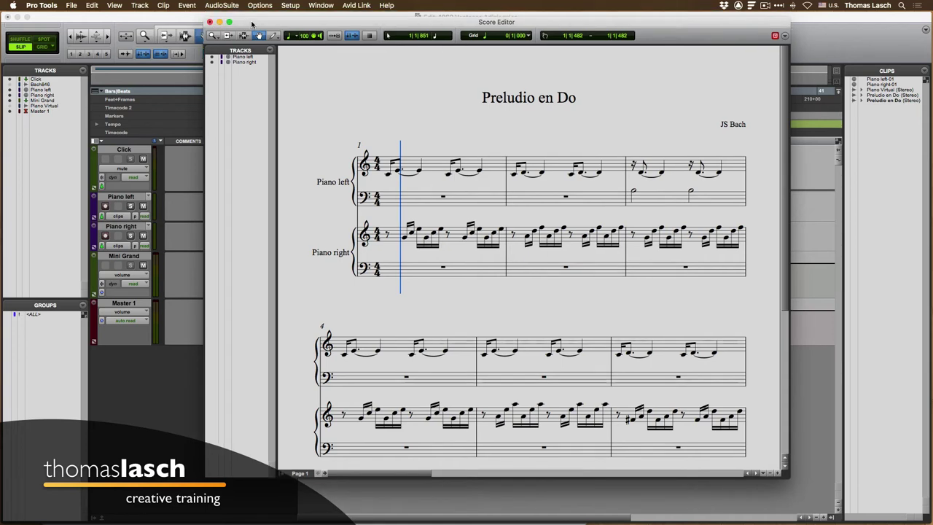
click(209, 22)
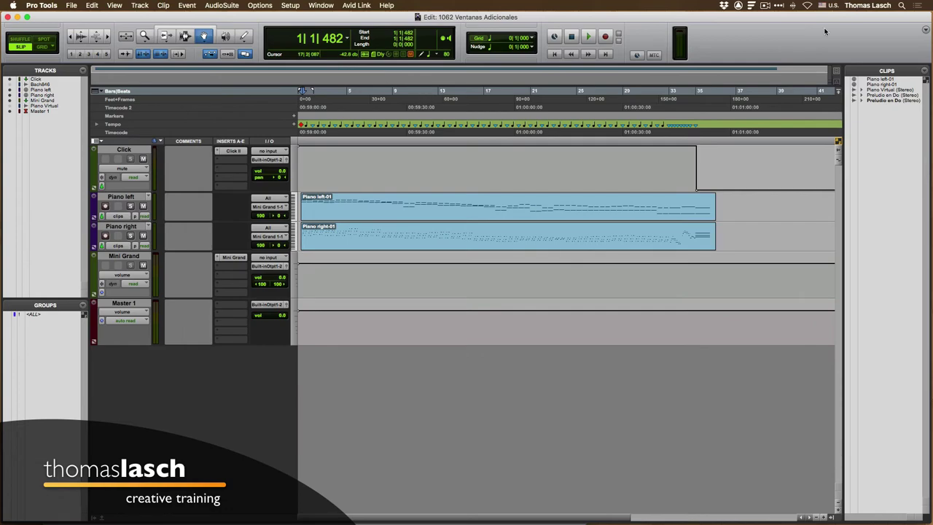
Reveal the desktop, open a quick preview of Preludio en Do.pdf and look through pages 2 to 4.
mouse_move(930, 10)
click(903, 191)
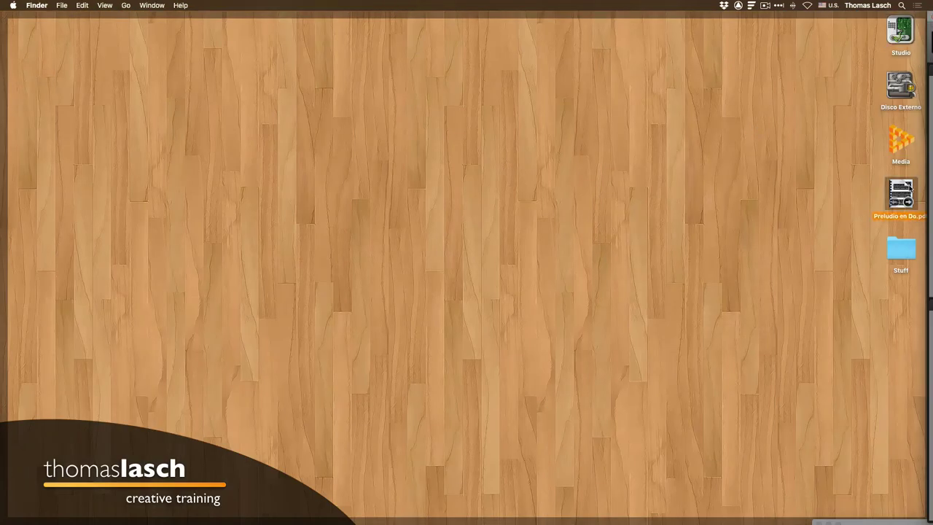
key(space)
click(636, 163)
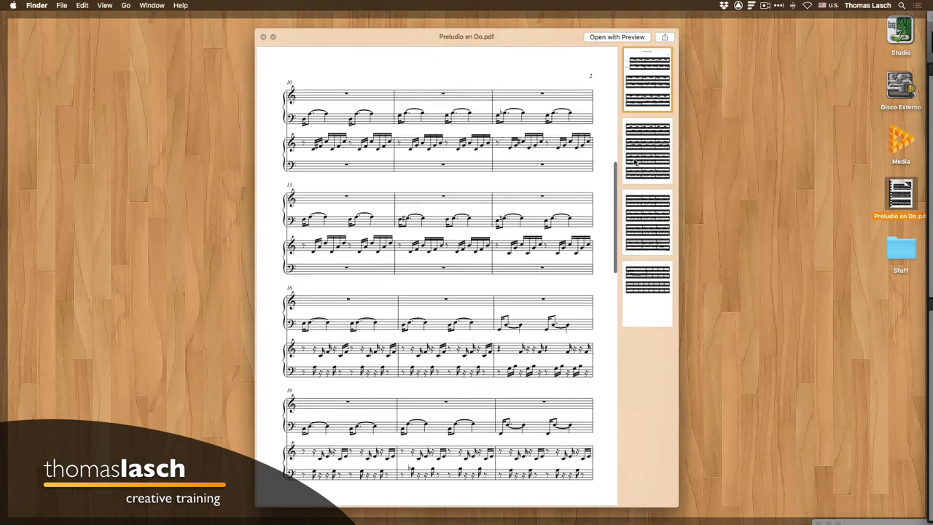
click(644, 207)
click(647, 274)
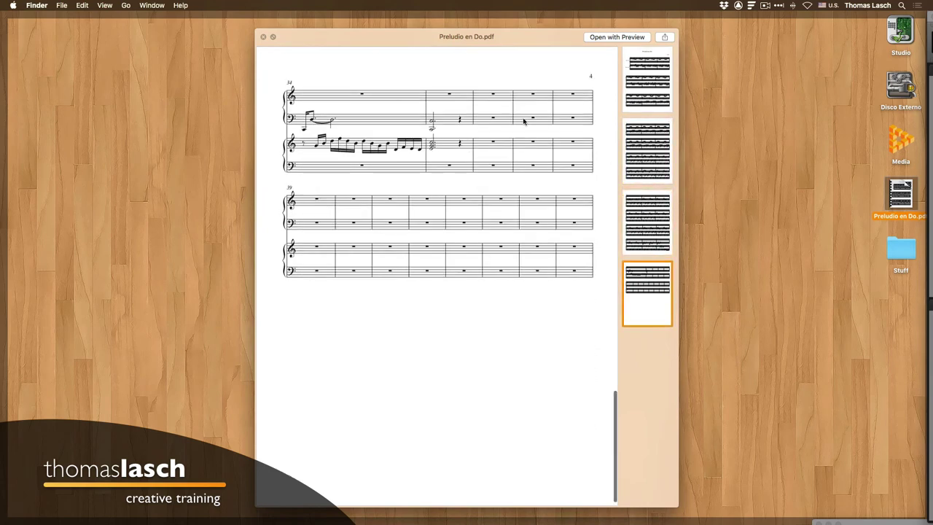
Close the PDF preview and return to Pro Tools with the Transport window shown over the Edit window.
click(263, 37)
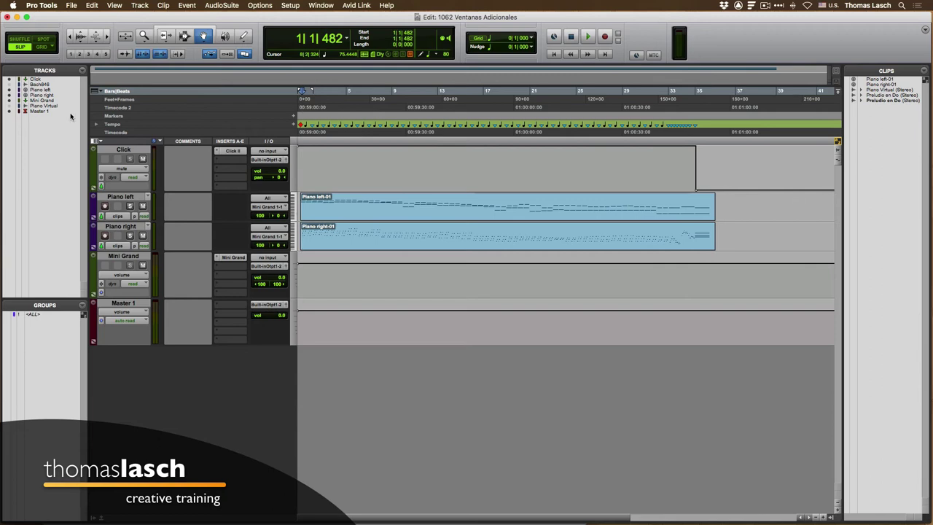
key(super+1)
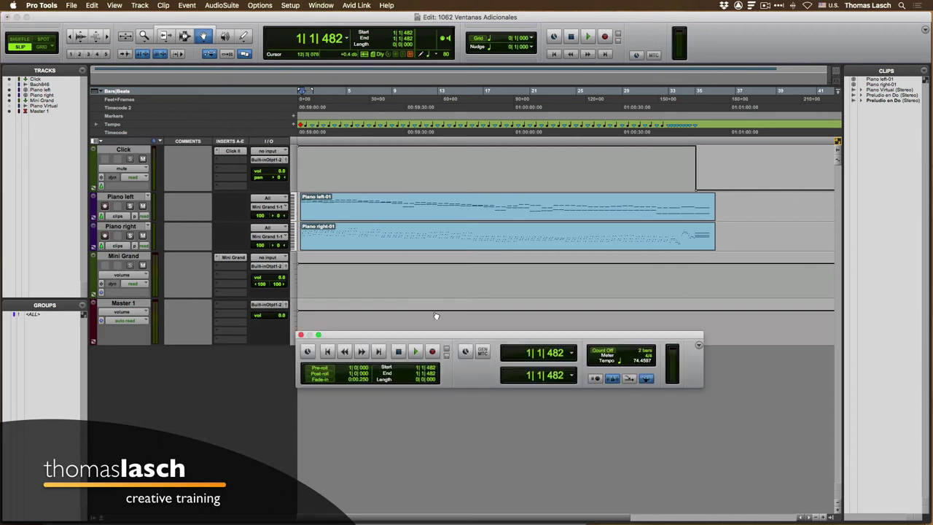
mouse_move(444, 335)
mouse_down()
mouse_move(443, 257)
mouse_move(449, 324)
mouse_up()
Show the Session Setup, Big Counter, Automation and Memory Locations windows one after another, and close all four again.
key(super+2)
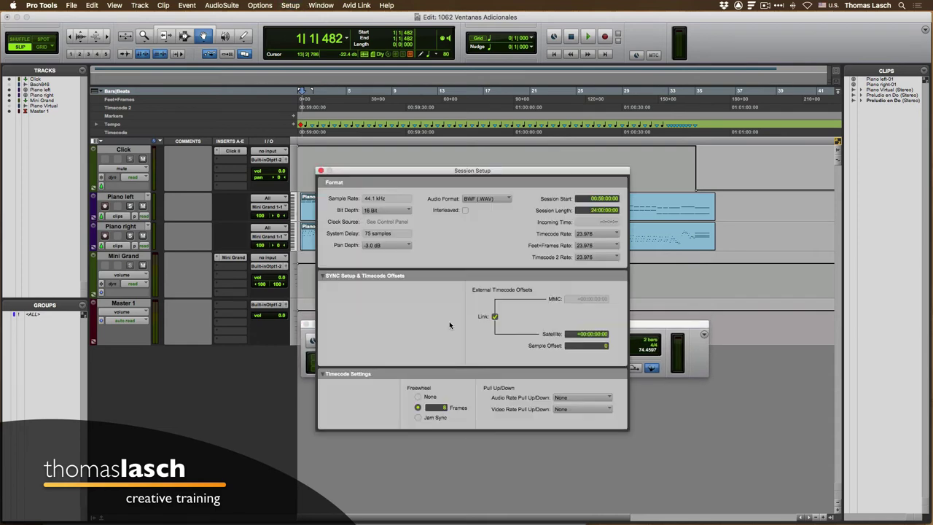
key(super+3)
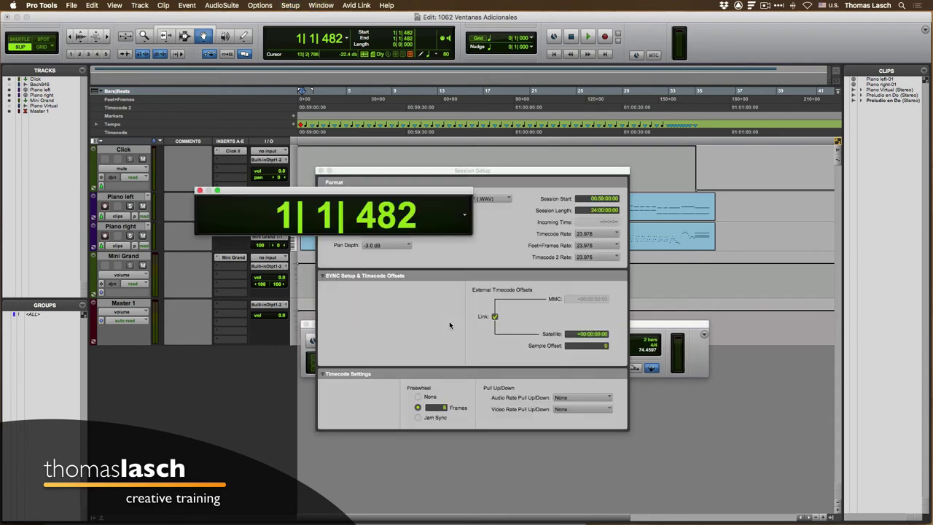
key(super+4)
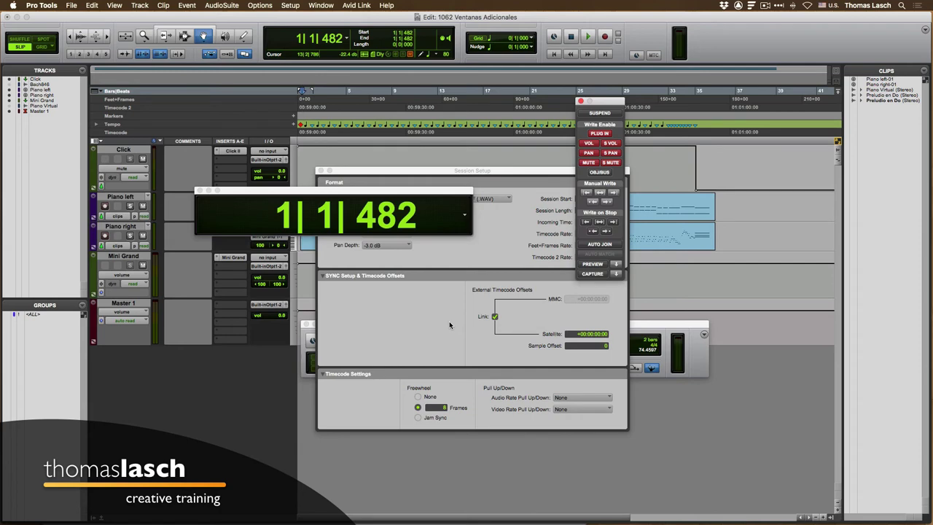
key(super+5)
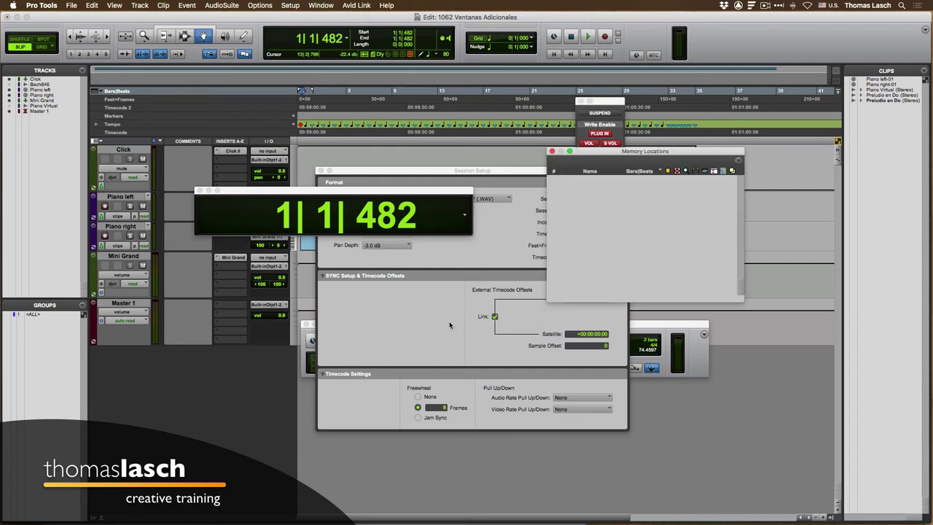
key(super+5)
key(super+4)
key(super+3)
key(super+2)
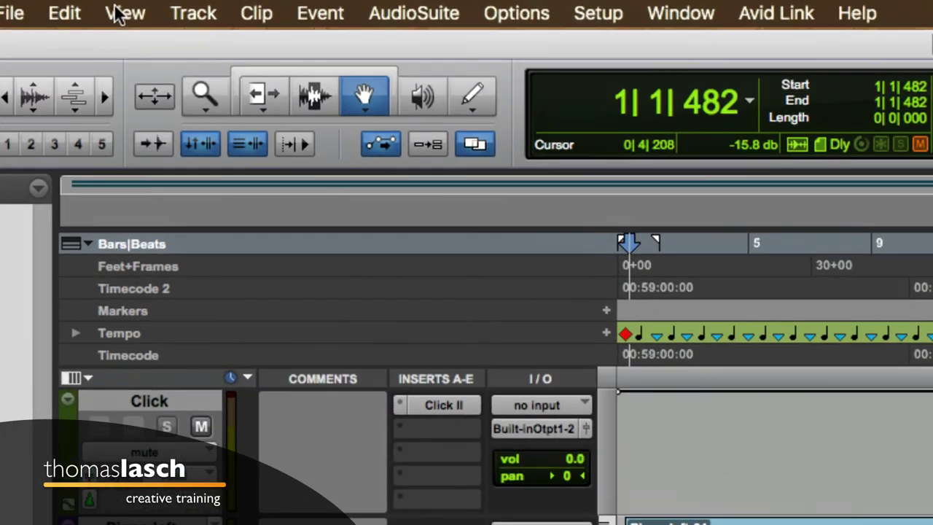
Review the Transport display options, both among the program's view settings and in the Transport window itself.
click(114, 5)
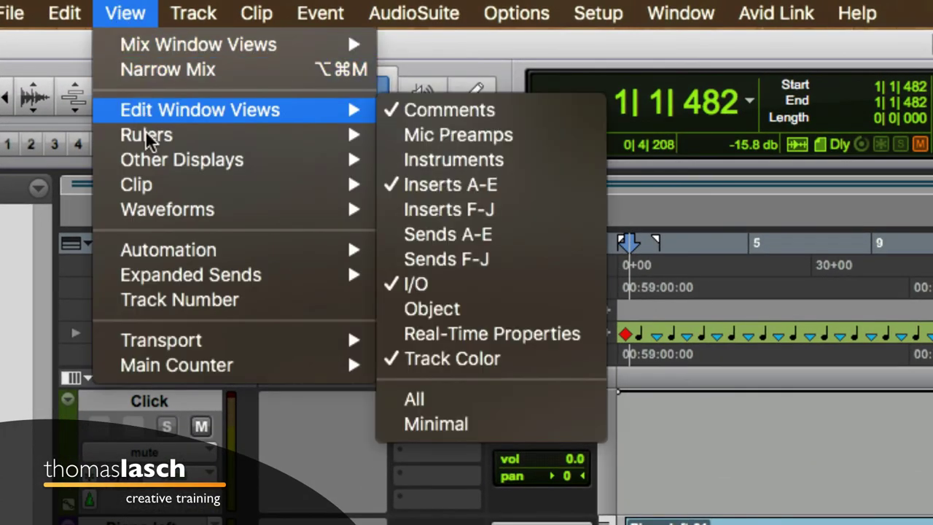
mouse_move(175, 349)
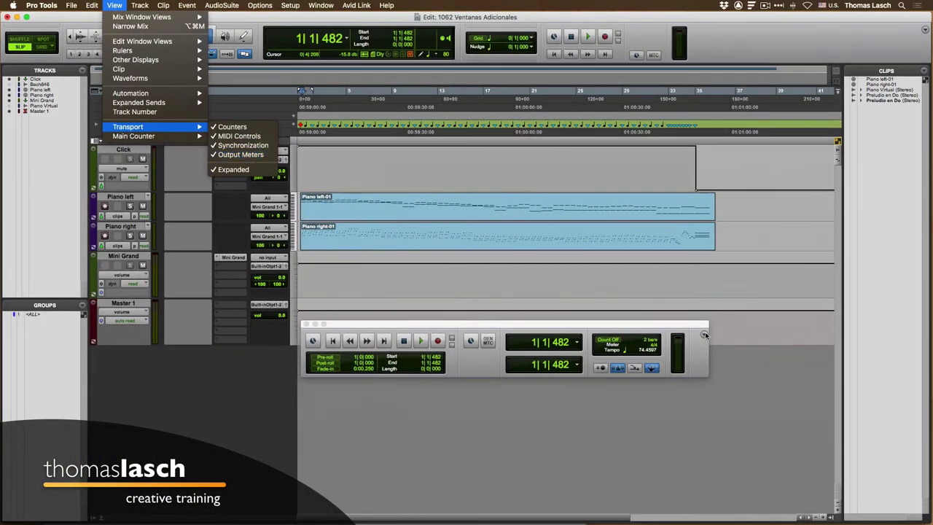
click(704, 332)
click(705, 333)
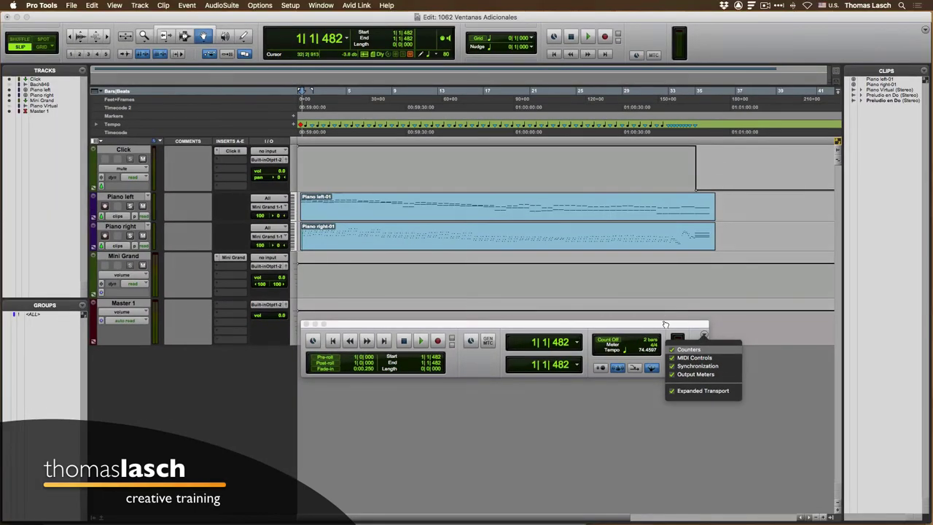
click(665, 324)
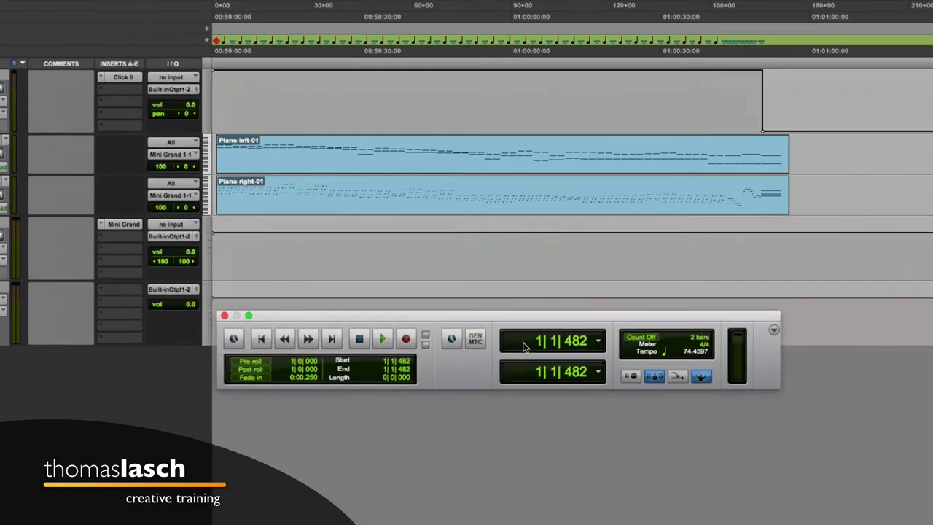
Play the session, turn off the metronome and briefly mute the Click track.
key(space)
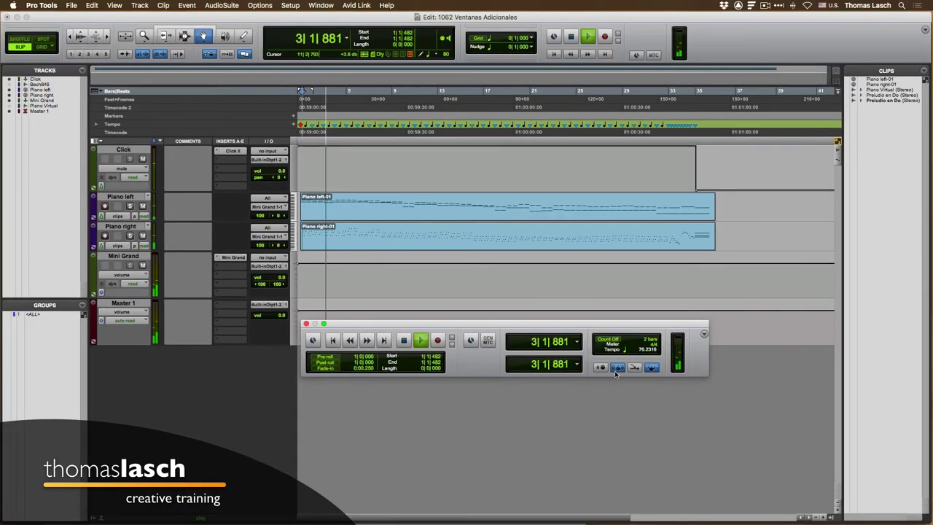
click(615, 368)
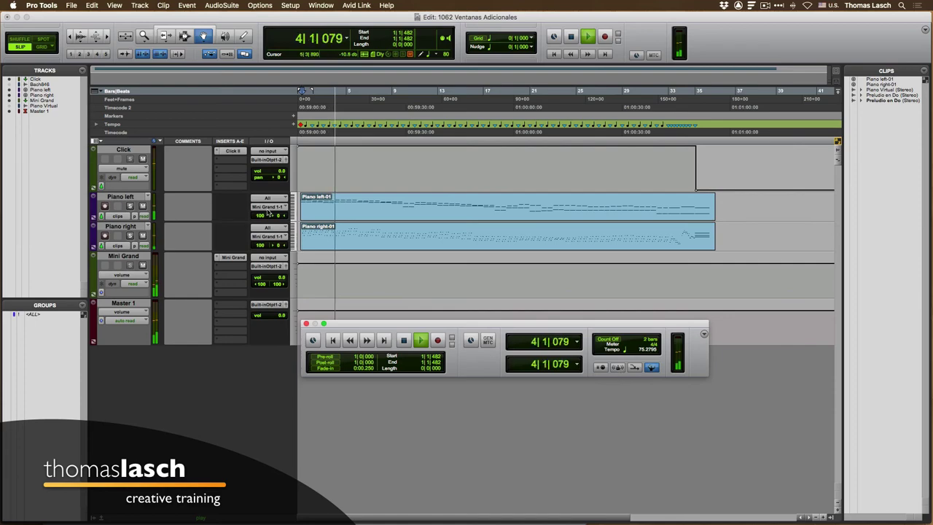
click(142, 158)
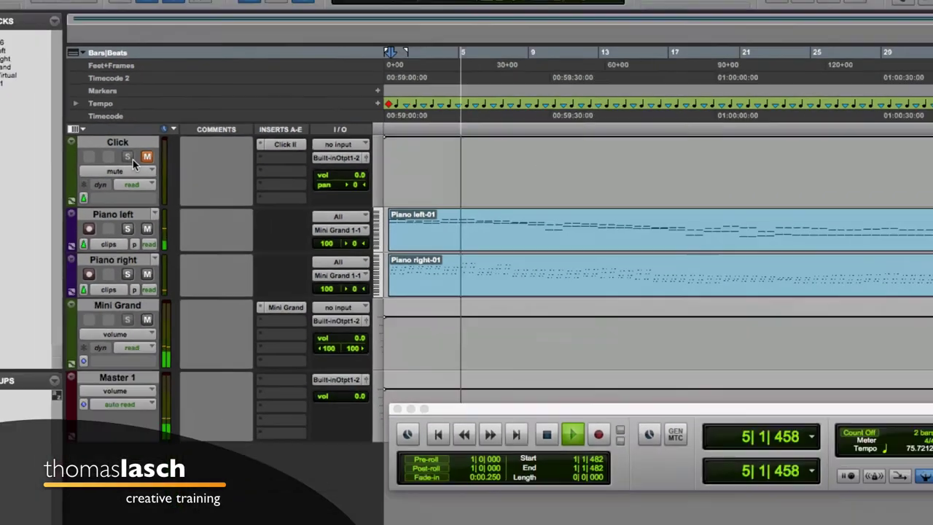
click(145, 156)
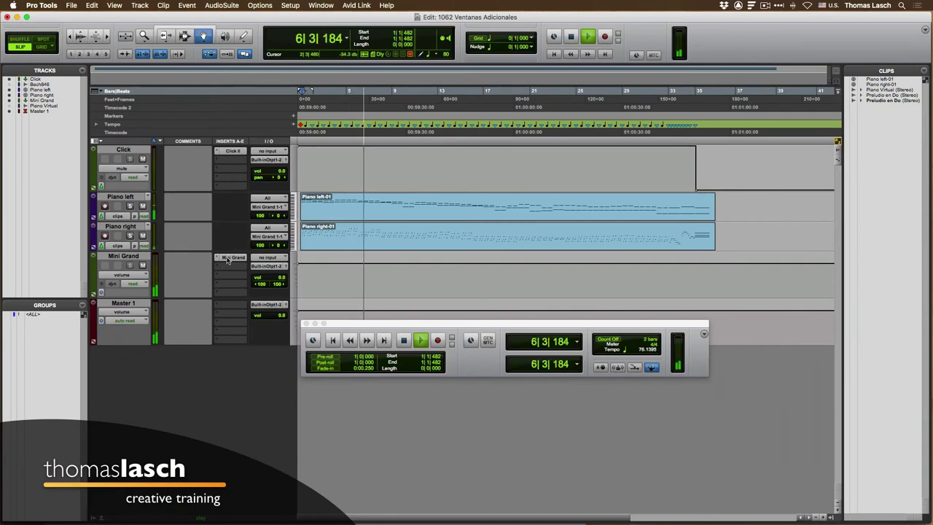
Open the Mini Grand instrument on its track and load the 01 Real Piano preset during playback.
click(230, 257)
drag(739, 155, 537, 143)
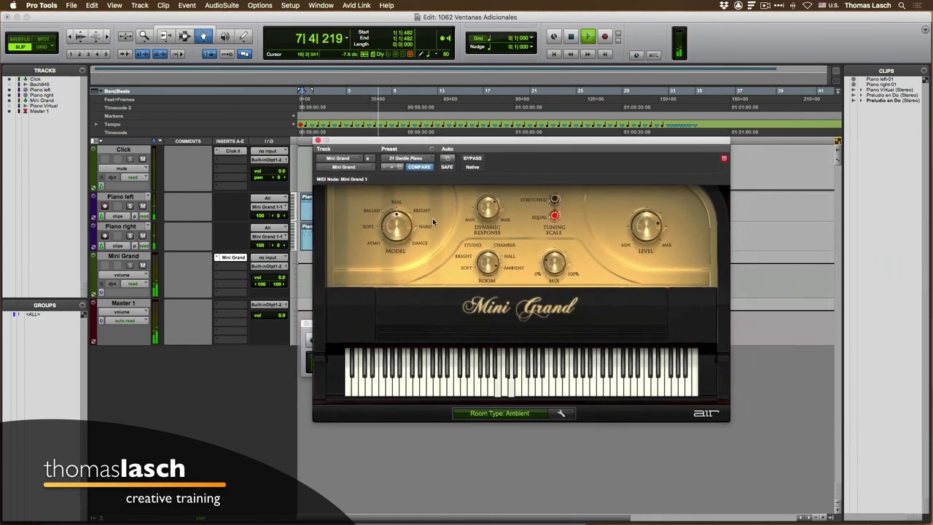
click(406, 158)
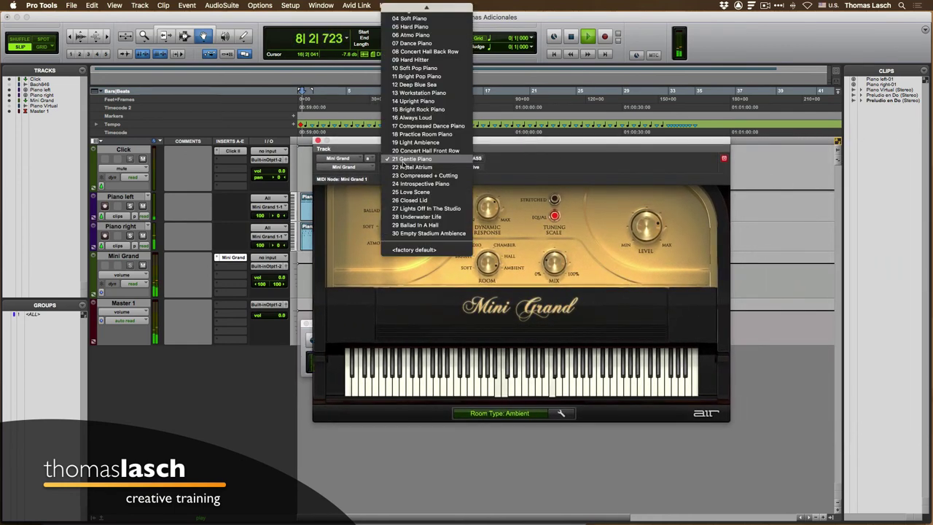
scroll(412, 26, up, 3)
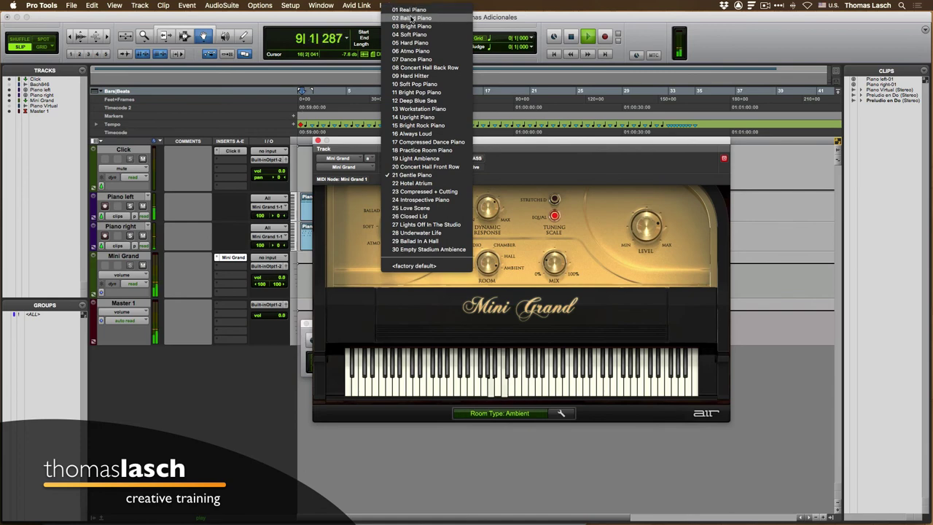
click(410, 10)
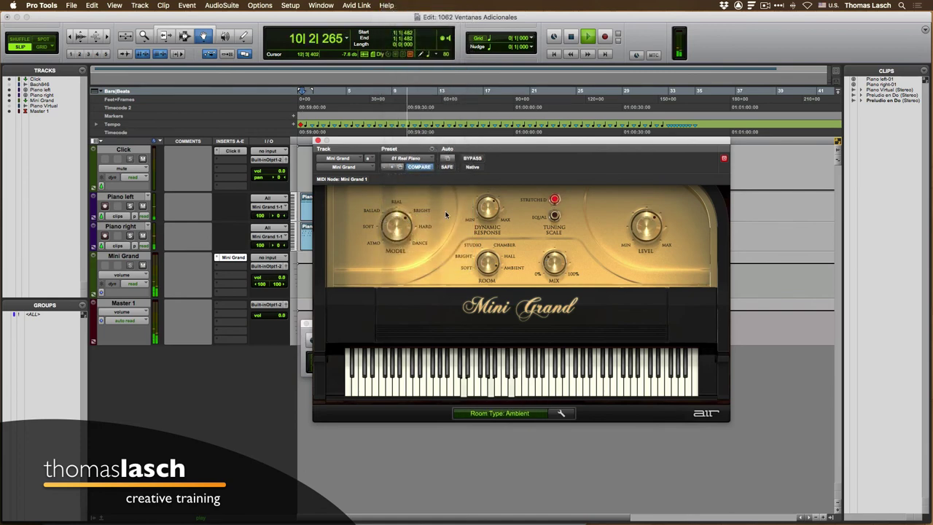
Try the Mini Grand's room and tuning scale controls, and load the 21 Gentle Piano preset.
drag(491, 256, 500, 260)
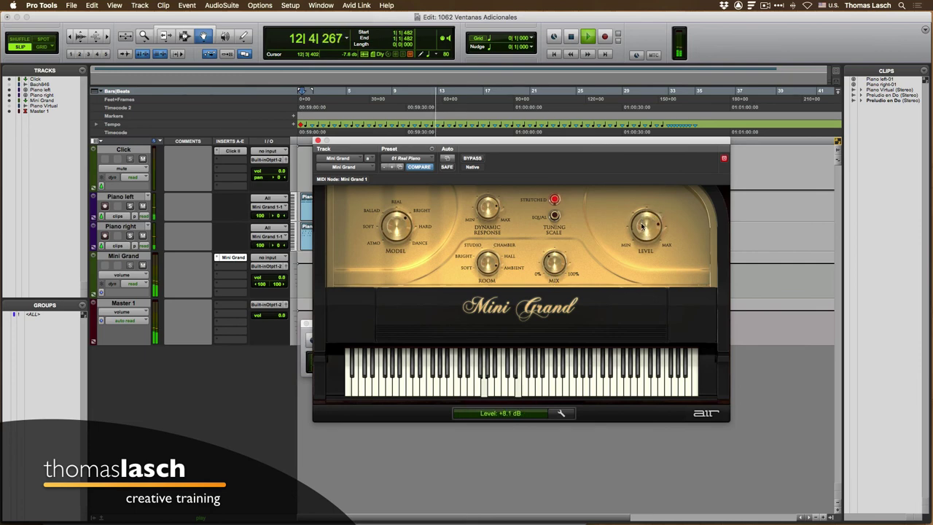
click(554, 215)
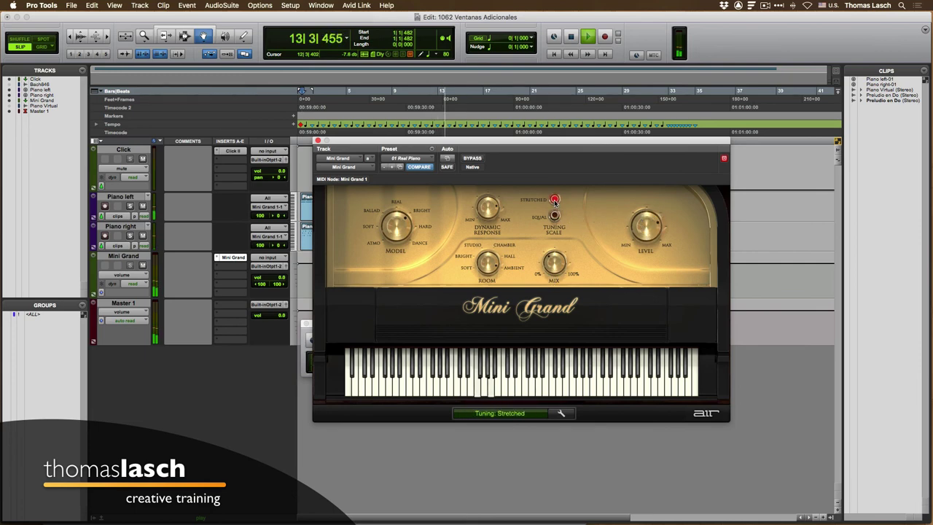
click(412, 158)
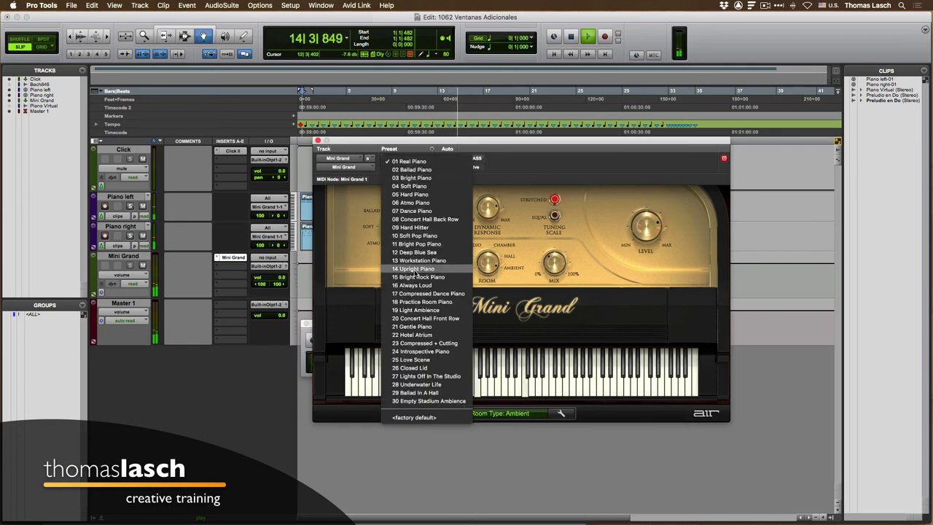
click(462, 327)
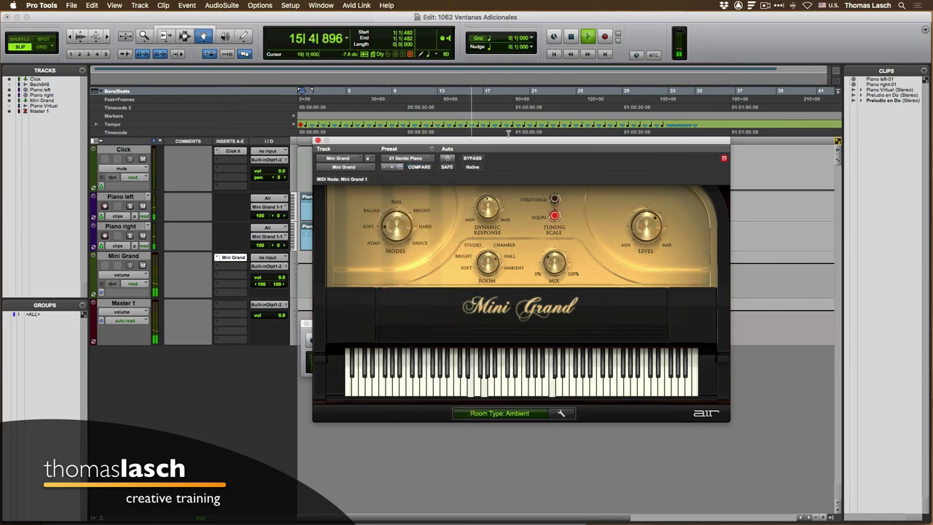
Arrange the Mini Grand window clear of the track controls with the Transport window below it, and stop playback.
drag(506, 144, 606, 131)
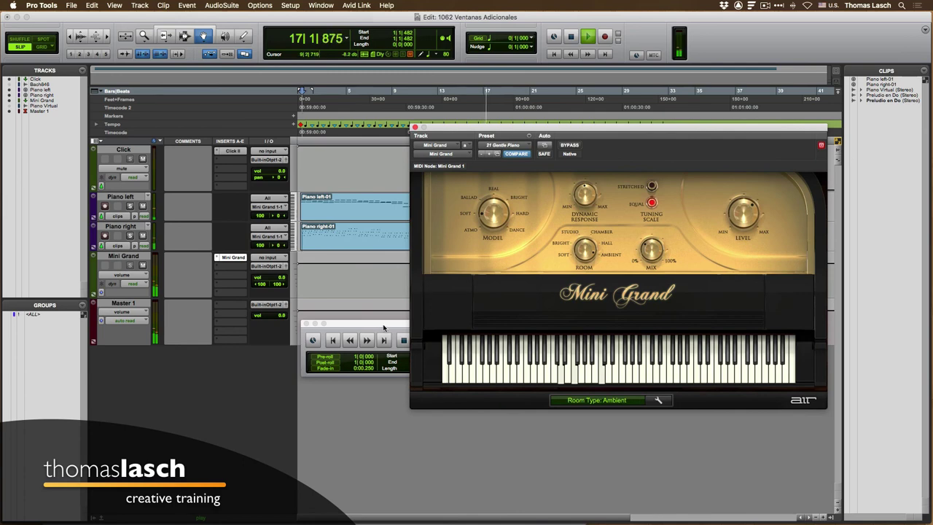
drag(383, 325, 473, 422)
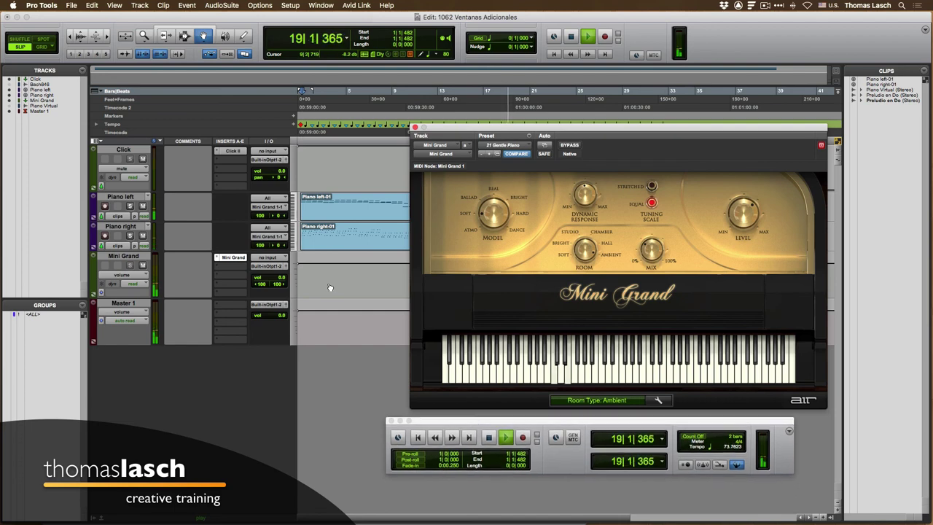
key(space)
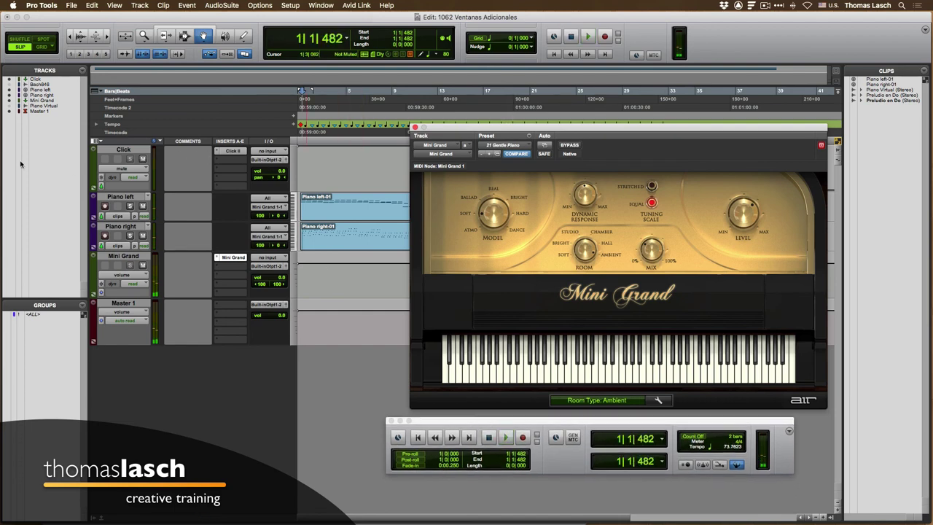